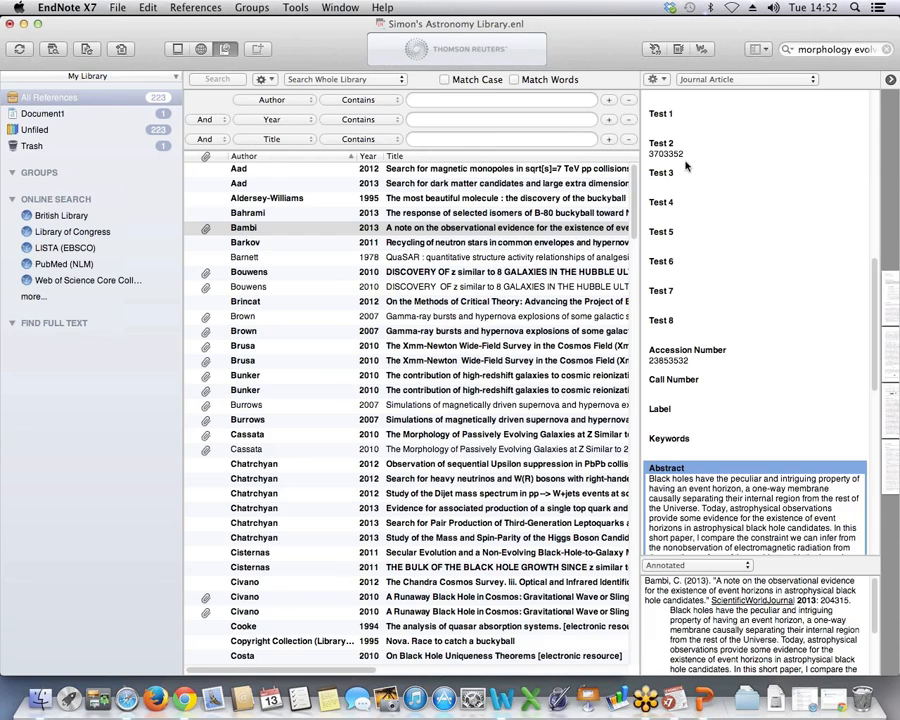
View the Getting Started with EndNote welcome guide through to its Find Full Text page, and close it.
click(535, 214)
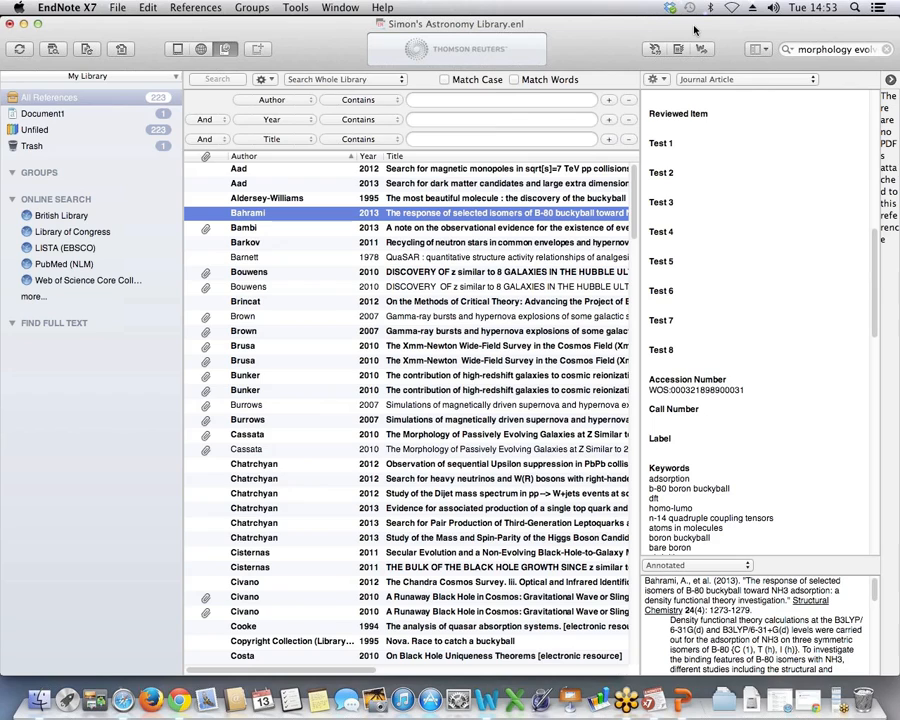
click(384, 8)
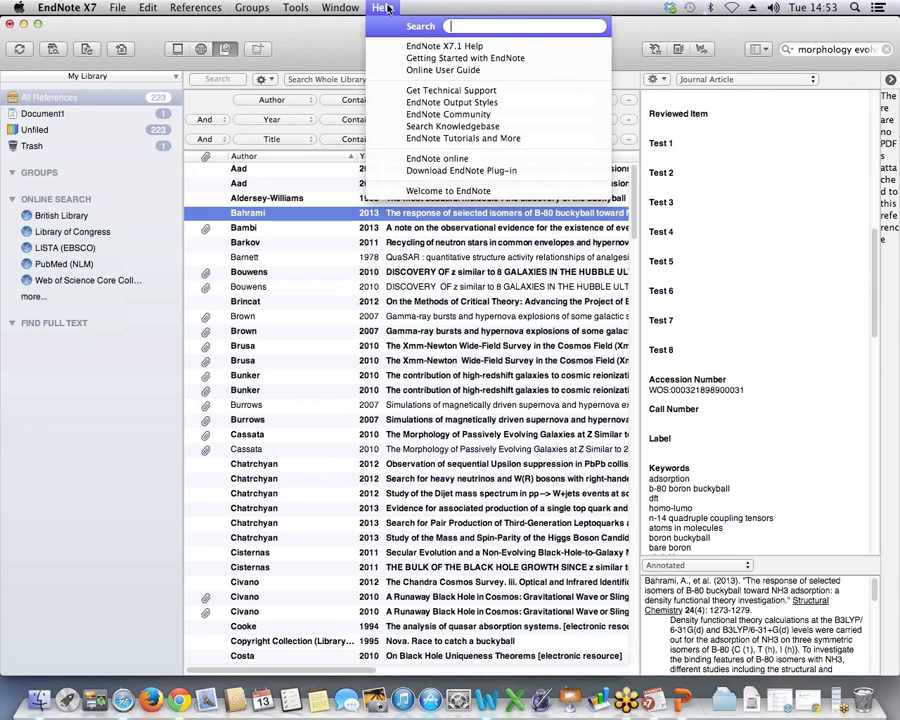
click(585, 193)
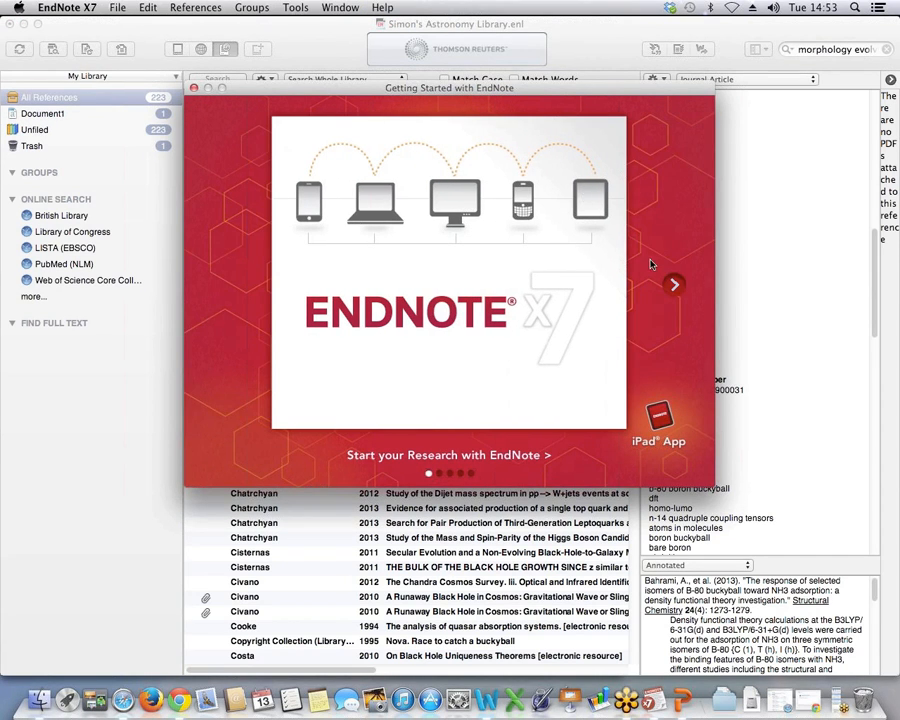
click(676, 286)
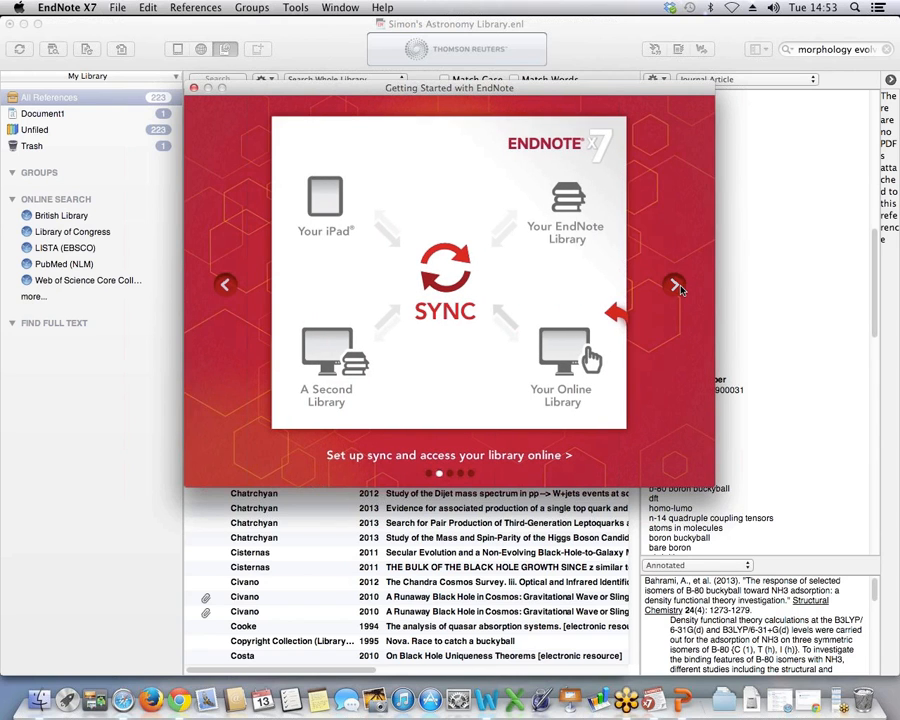
click(677, 287)
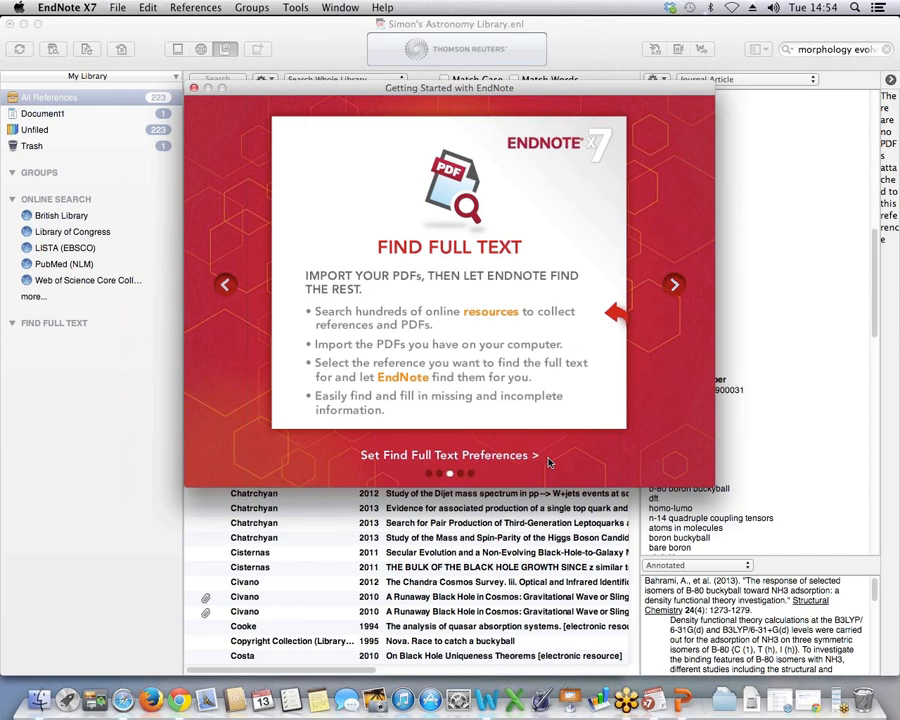
click(194, 88)
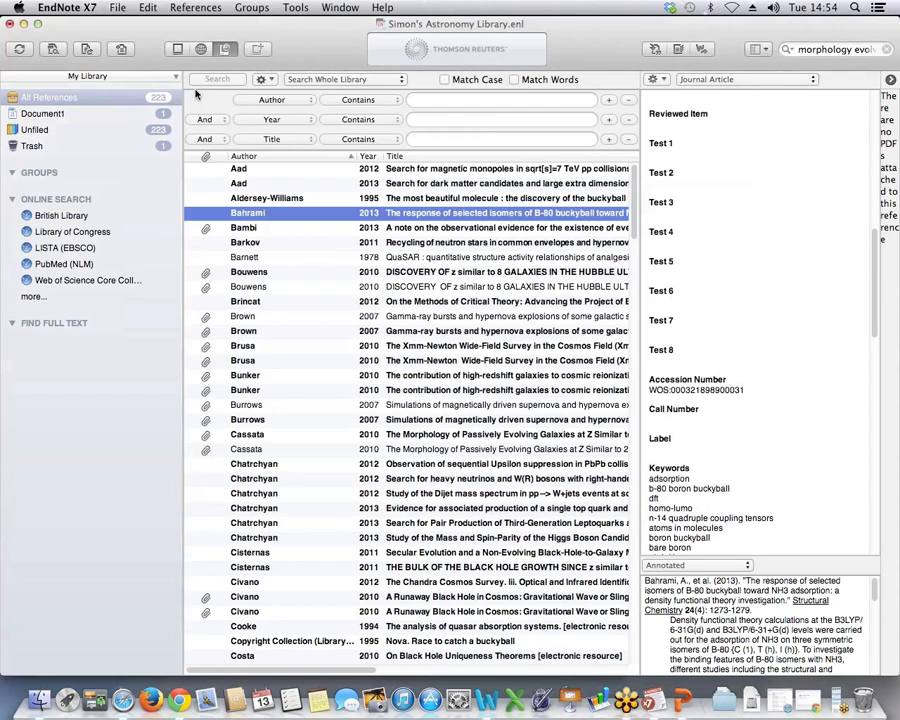
Replace the current library search text and search the library for "morphology evolving".
click(449, 302)
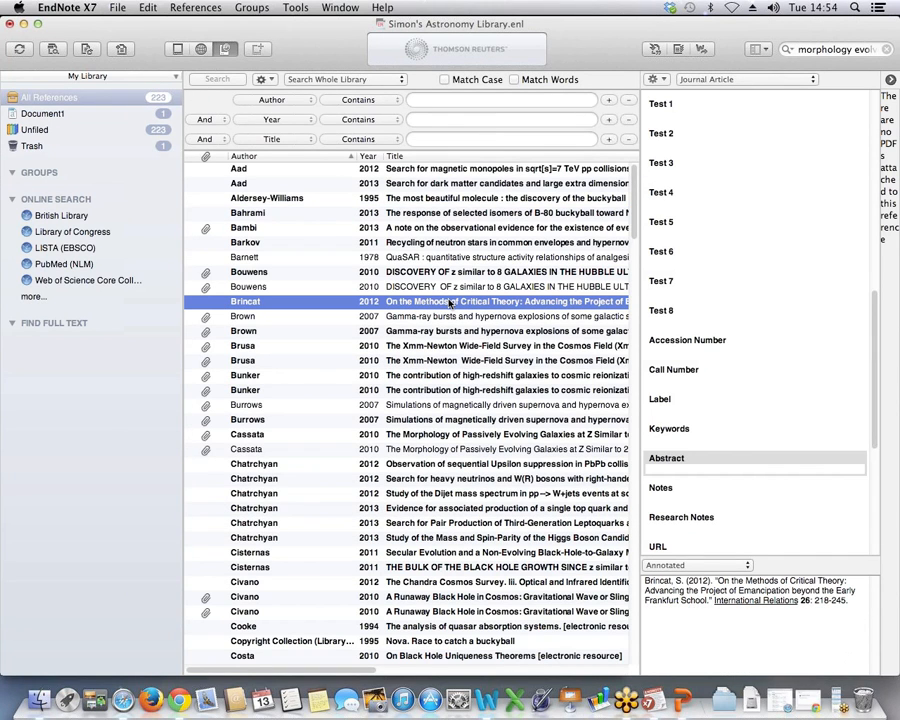
click(480, 450)
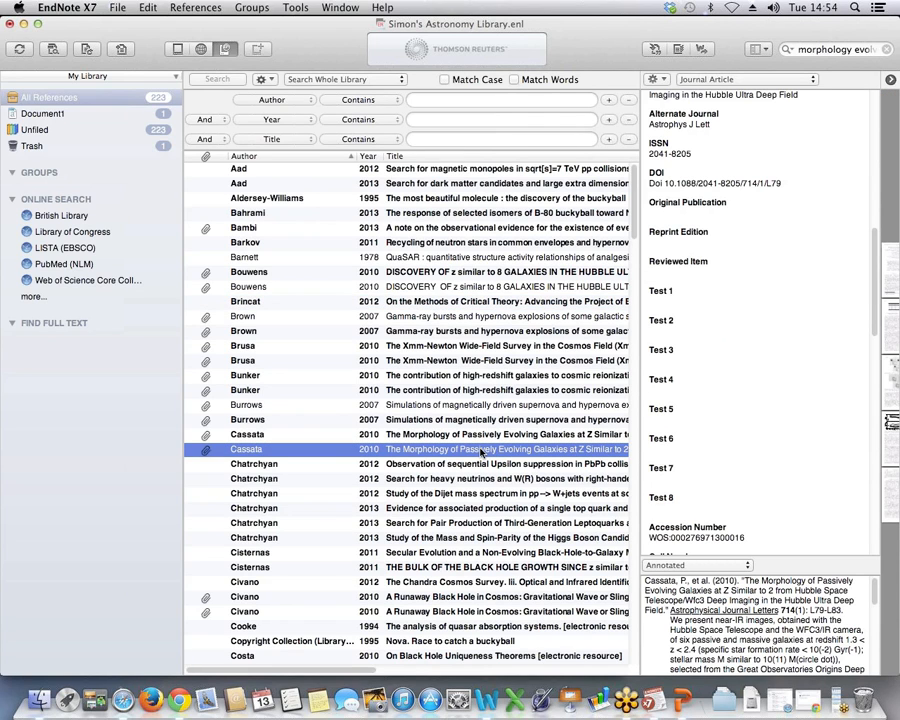
click(880, 50)
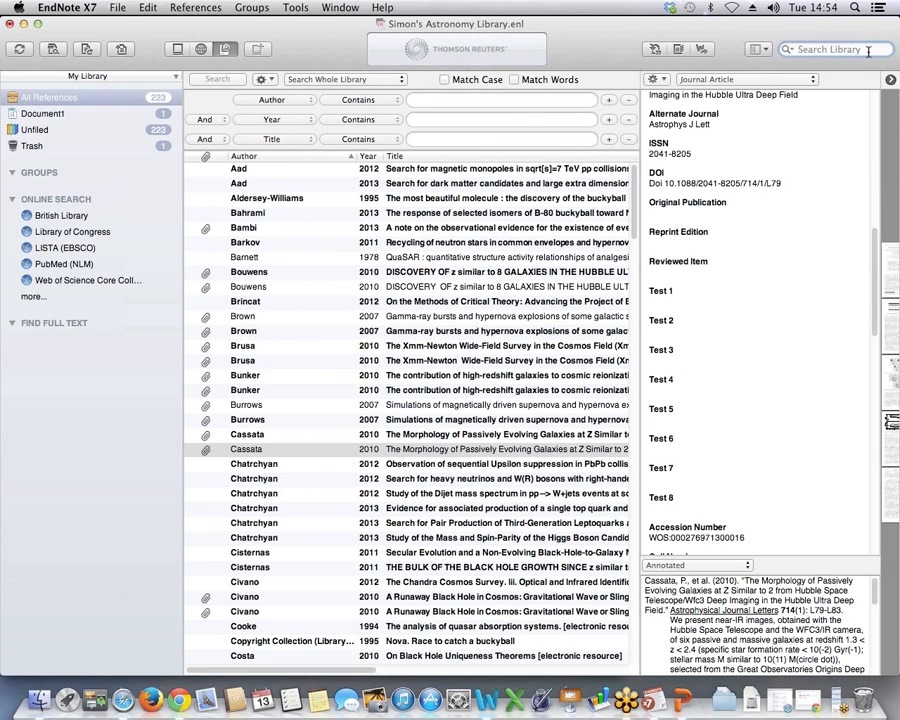
text(morphology evolving)
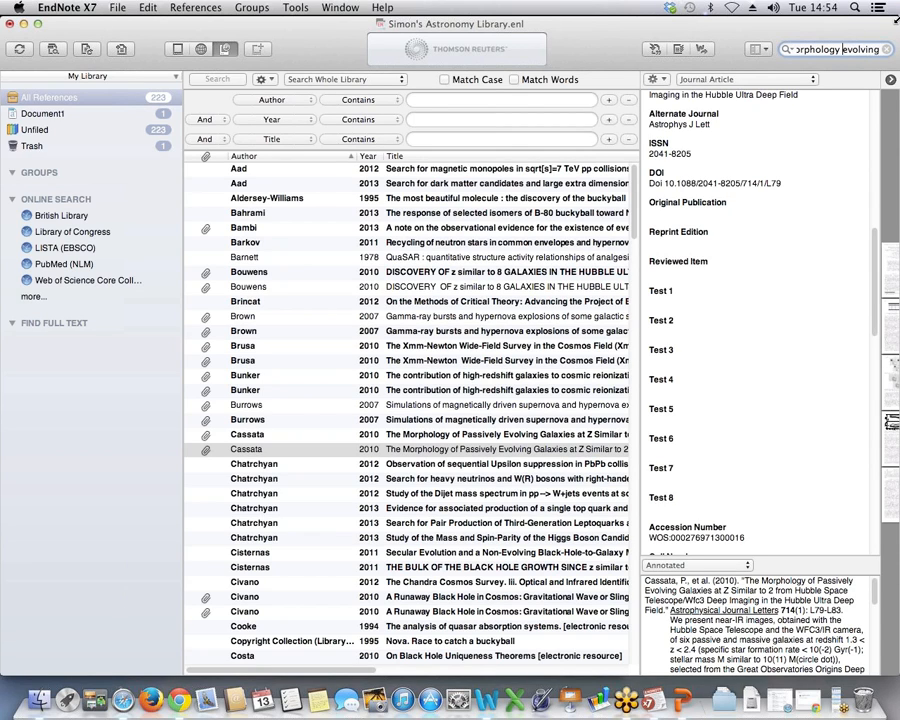
text(AND)
key(BackSpace)
key(BackSpace)
key(BackSpace)
key(BackSpace)
key(Return)
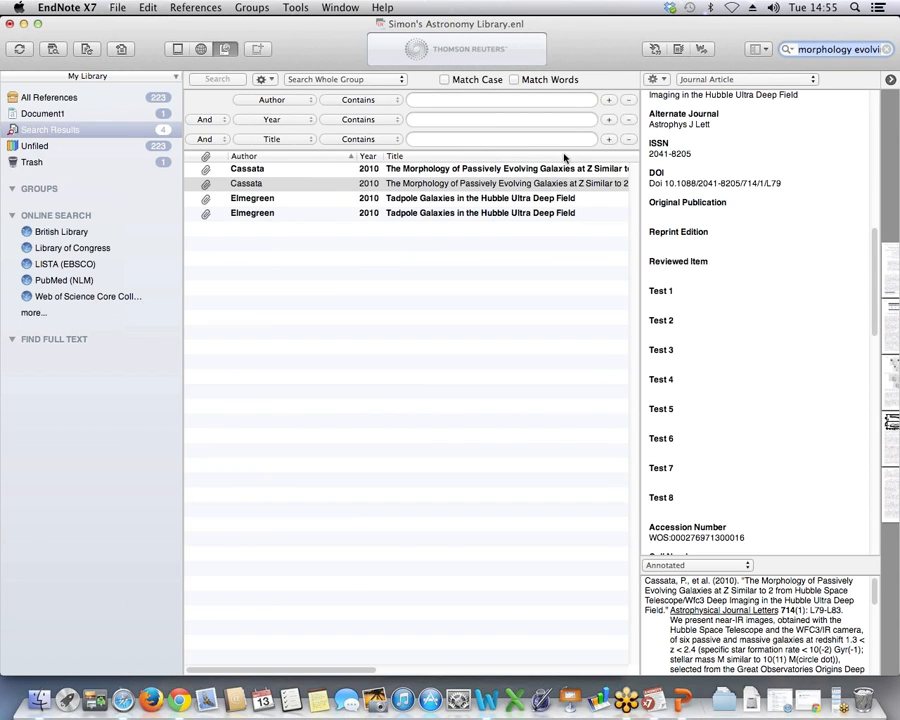
Open the PDF attached to the second "The Morphology of Passively Evolving Galaxies" reference in its own window and view the Introduction.
click(463, 188)
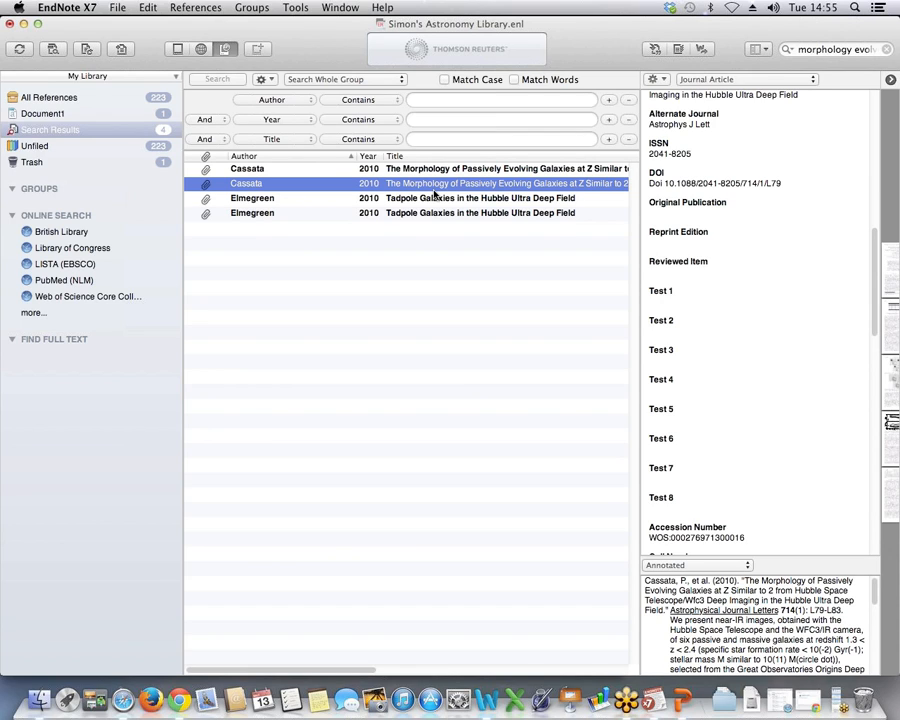
click(890, 80)
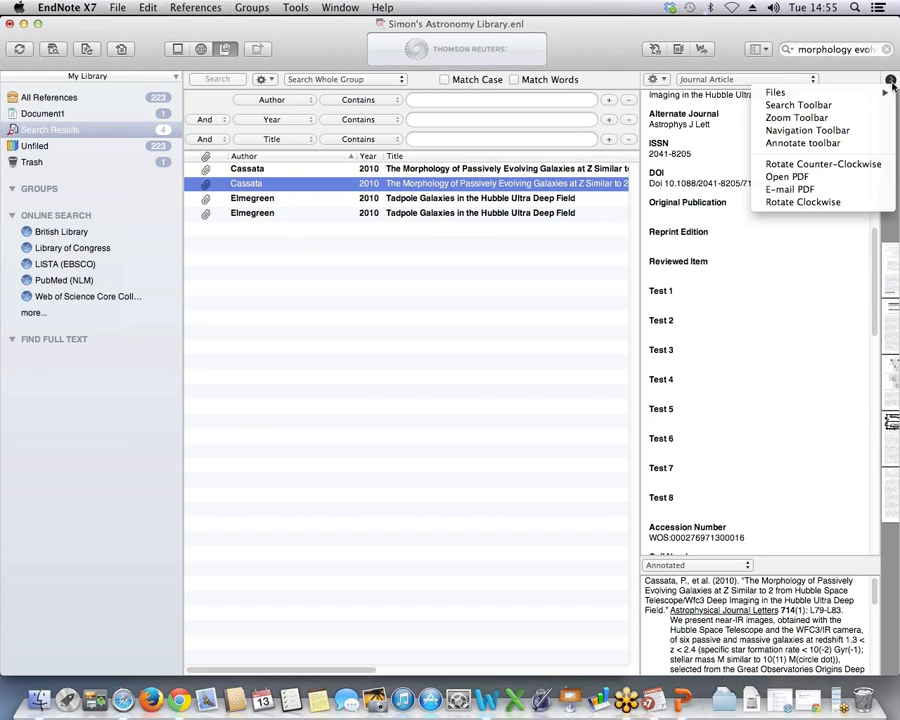
click(822, 178)
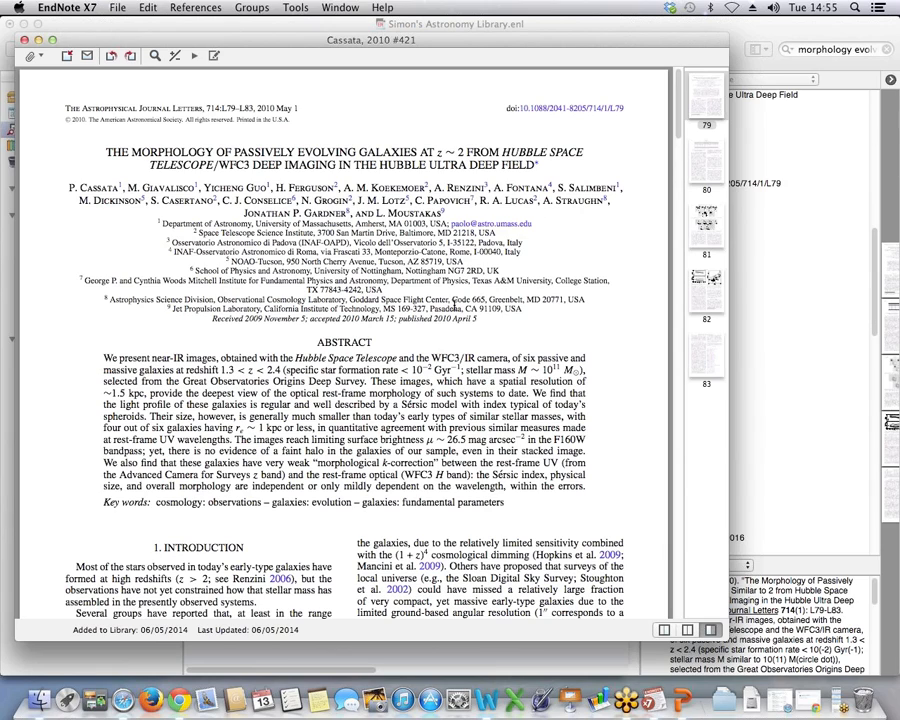
scroll(455, 305, down, 10)
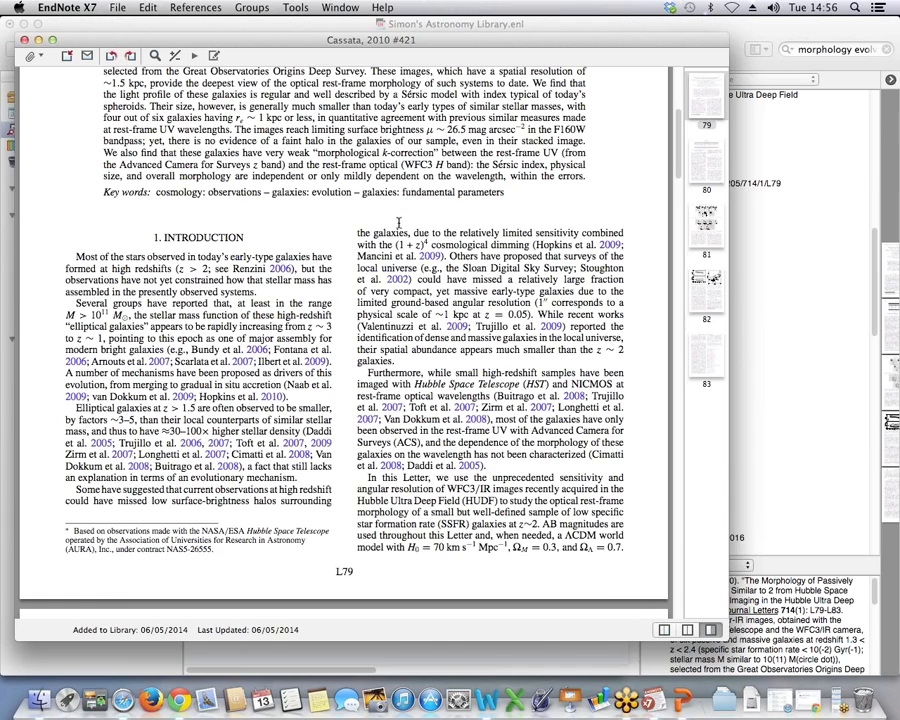
Show the PDF annotation tools and highlight three passages of the abstract in green.
click(213, 57)
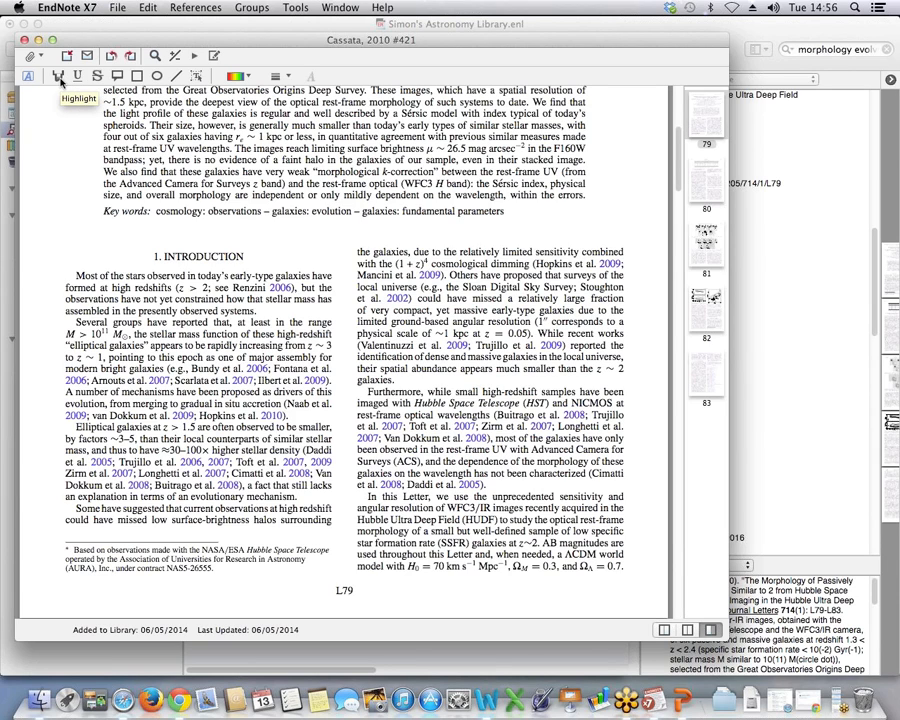
click(60, 79)
drag(131, 102, 283, 127)
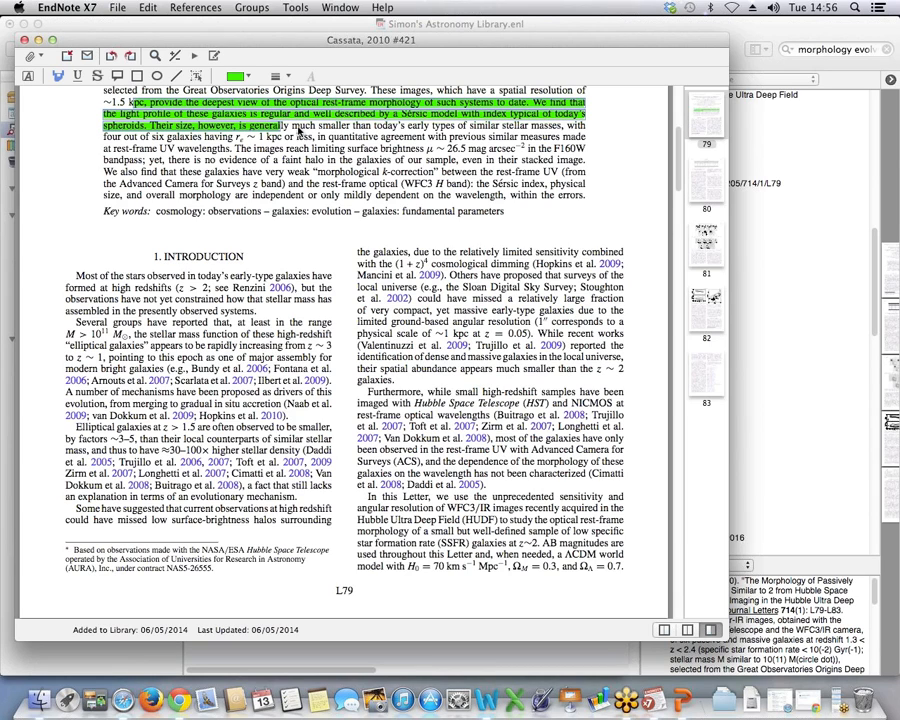
mouse_move(297, 130)
mouse_down()
mouse_move(290, 147)
mouse_move(406, 150)
mouse_up()
drag(316, 184, 340, 196)
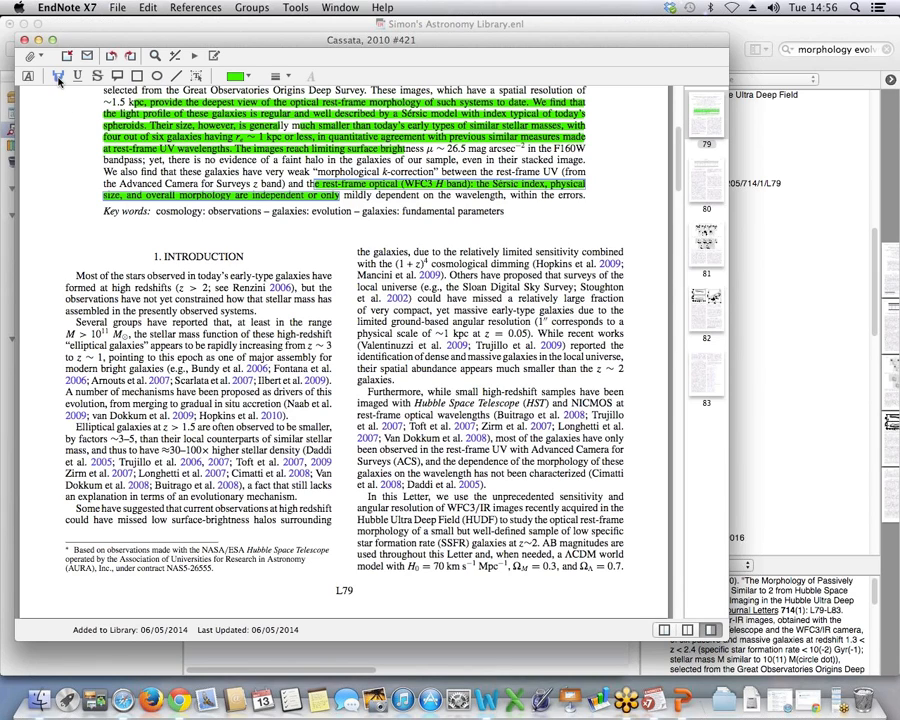
click(58, 78)
Underline the first paragraph of the Introduction in orange, from "Most of the stars" to "presently observed systems".
click(77, 76)
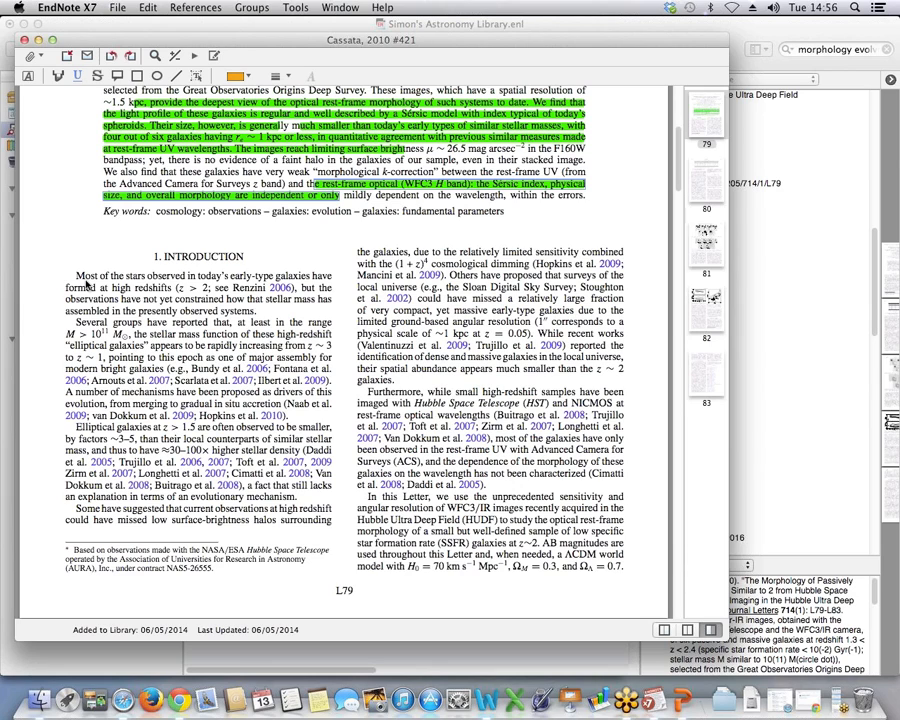
drag(77, 275, 259, 314)
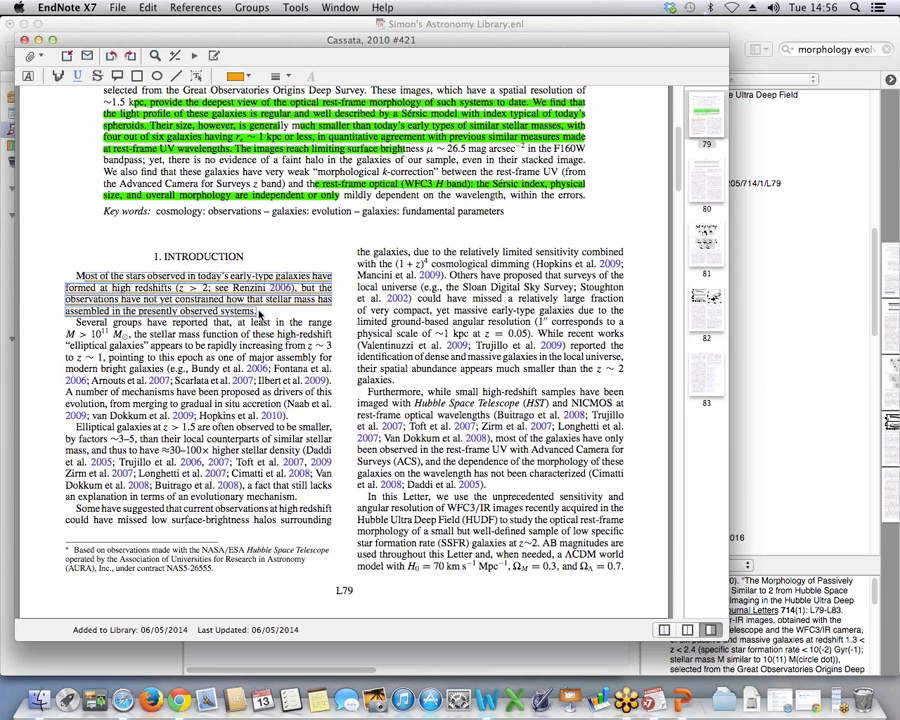
click(256, 317)
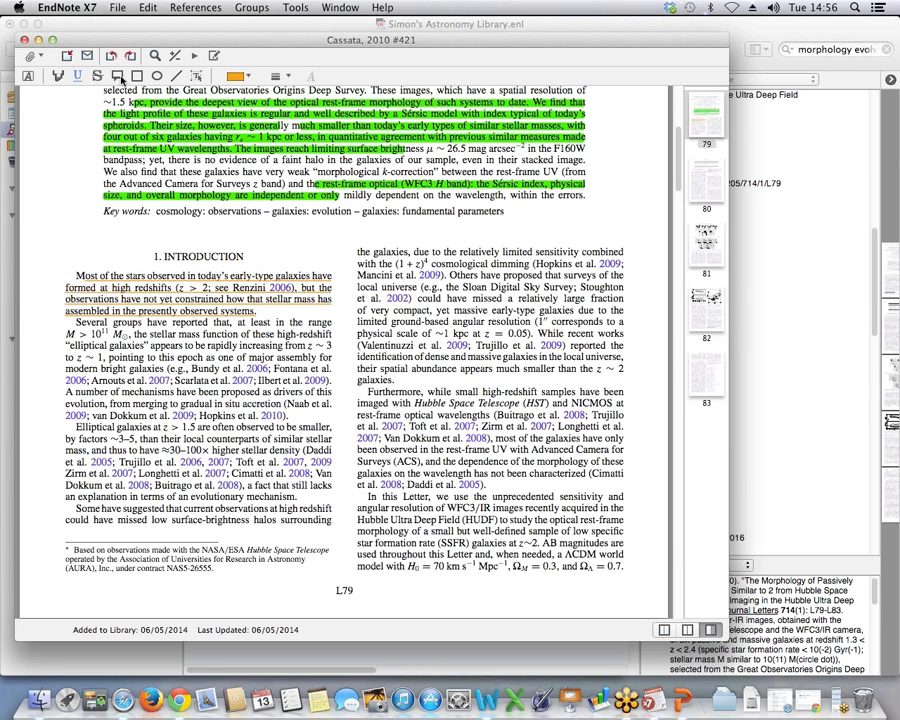
click(77, 78)
Strike through the Introduction's second paragraph in red, from "the stellar mass function" to "mechanisms have been proposed".
click(97, 77)
drag(113, 334, 255, 392)
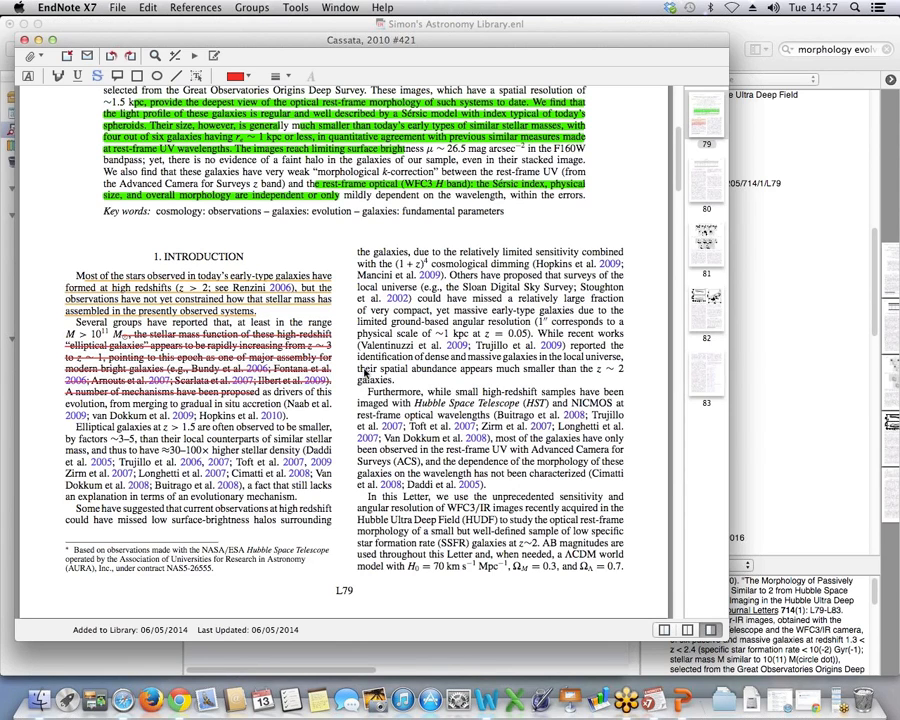
click(97, 77)
Place five yellow sticky notes on the Introduction paragraph that begins "Elliptical galaxies".
click(116, 77)
click(186, 451)
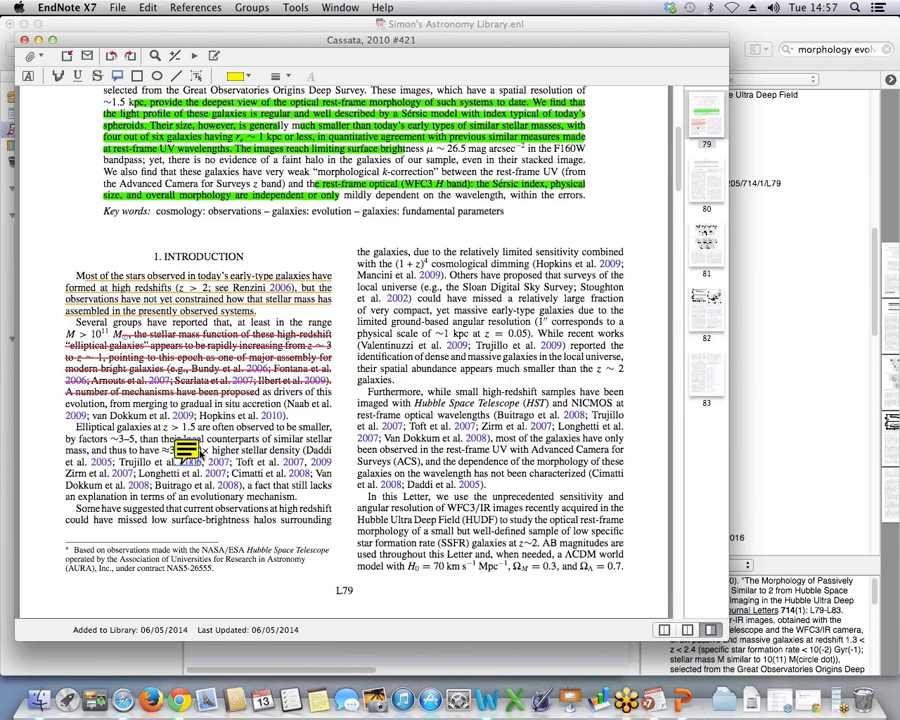
click(203, 433)
click(253, 438)
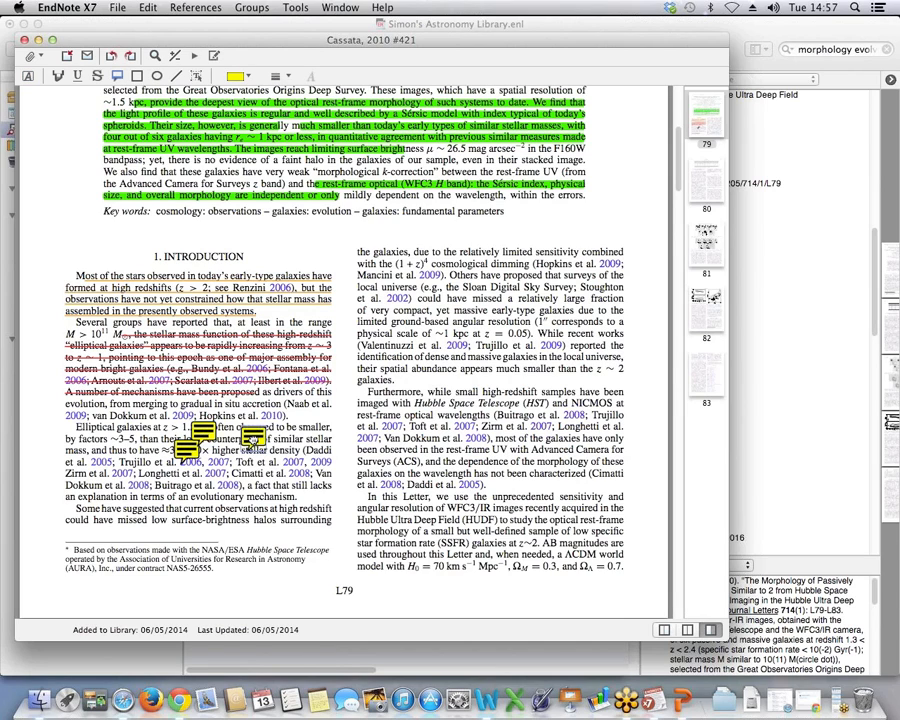
click(245, 467)
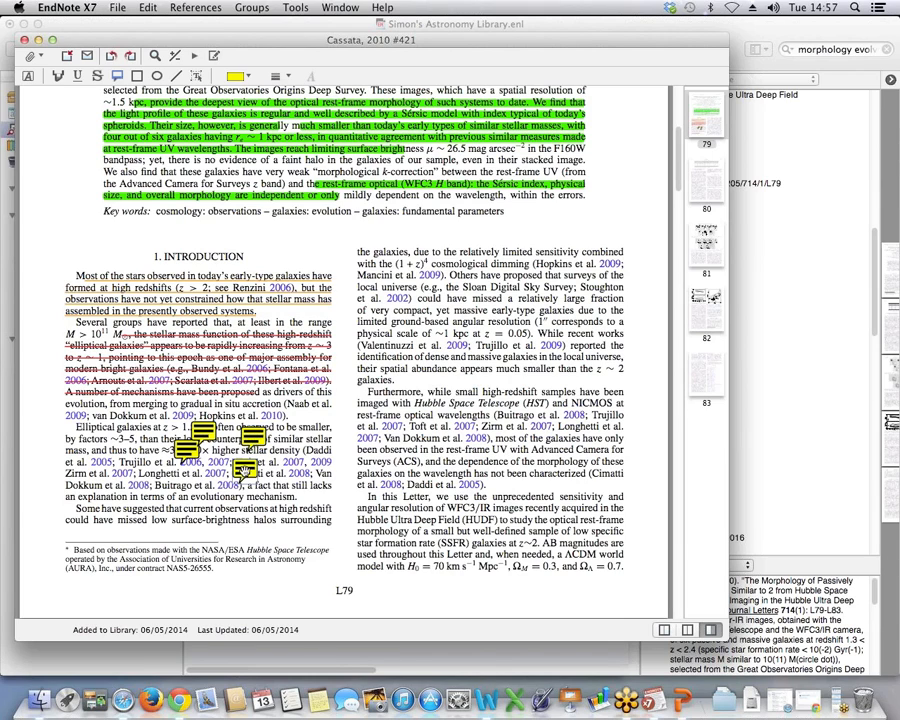
click(283, 445)
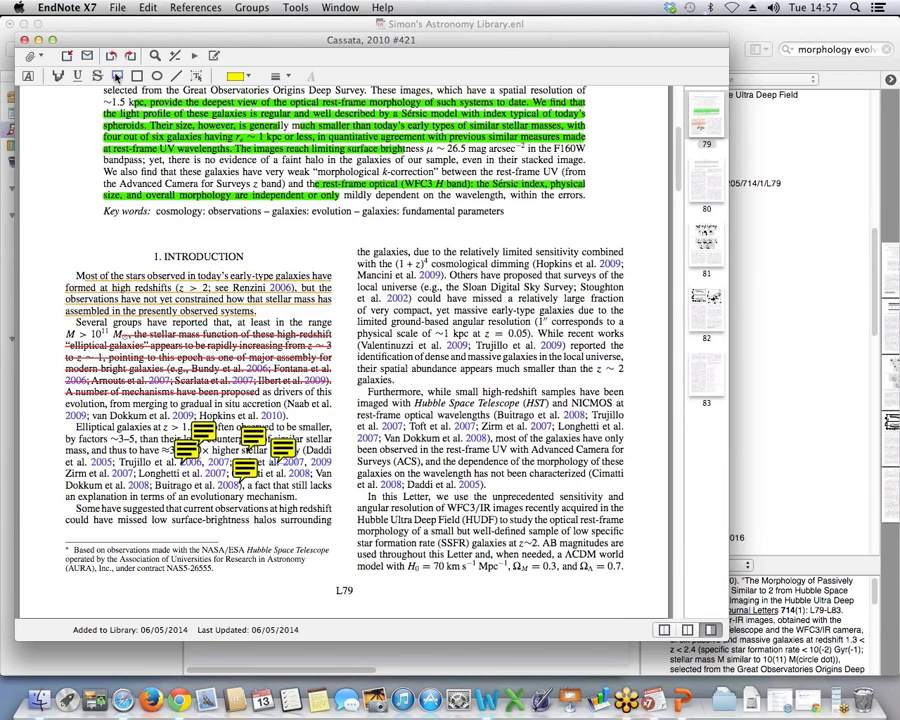
click(117, 76)
Close the annotated PDF without saving the changes and display all references in the library.
mouse_move(405, 150)
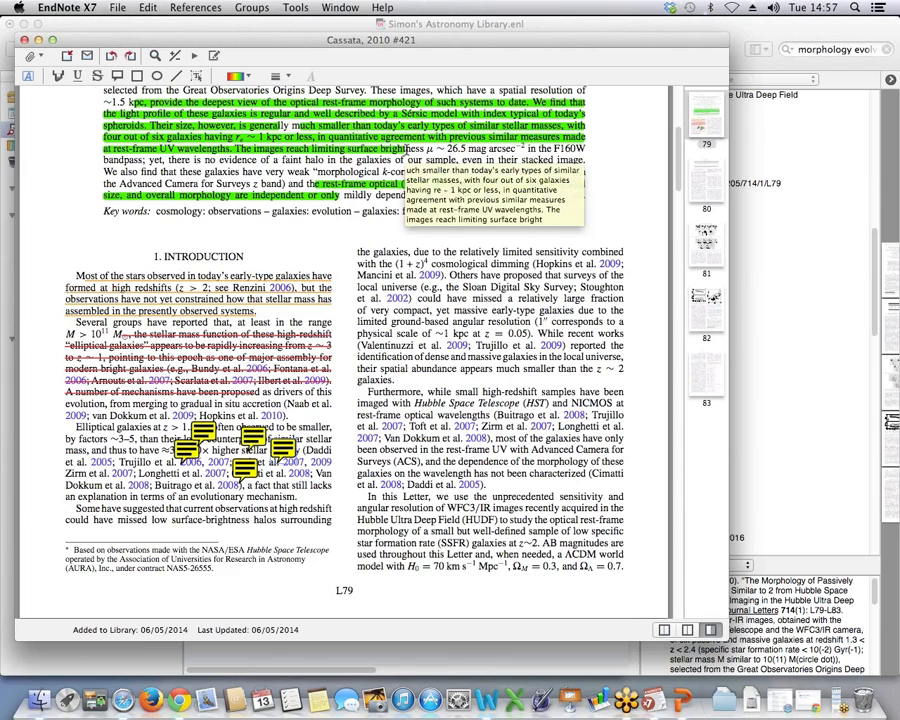
click(23, 41)
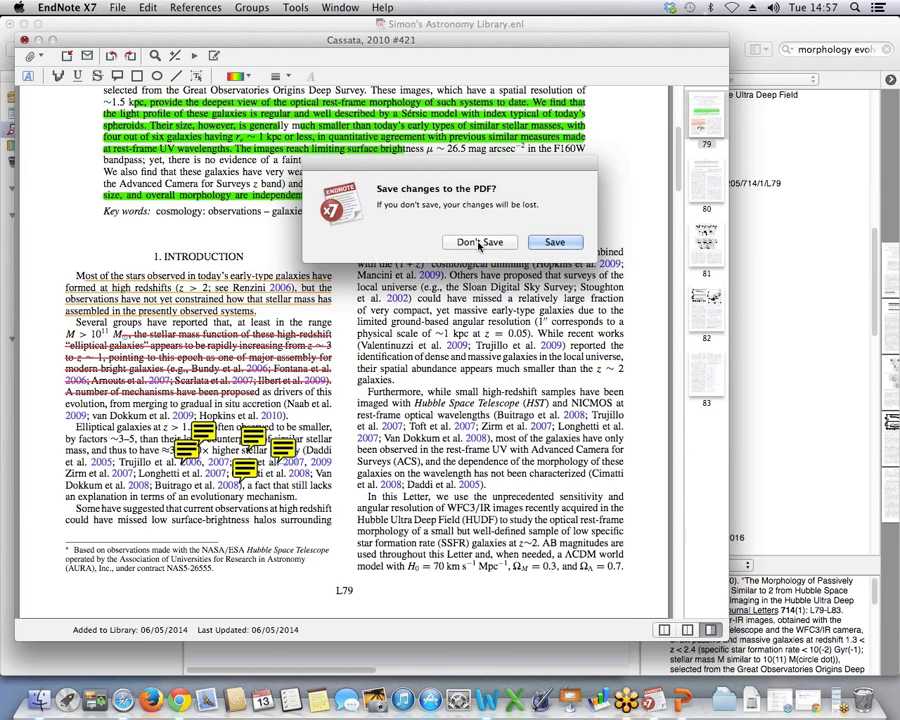
click(338, 171)
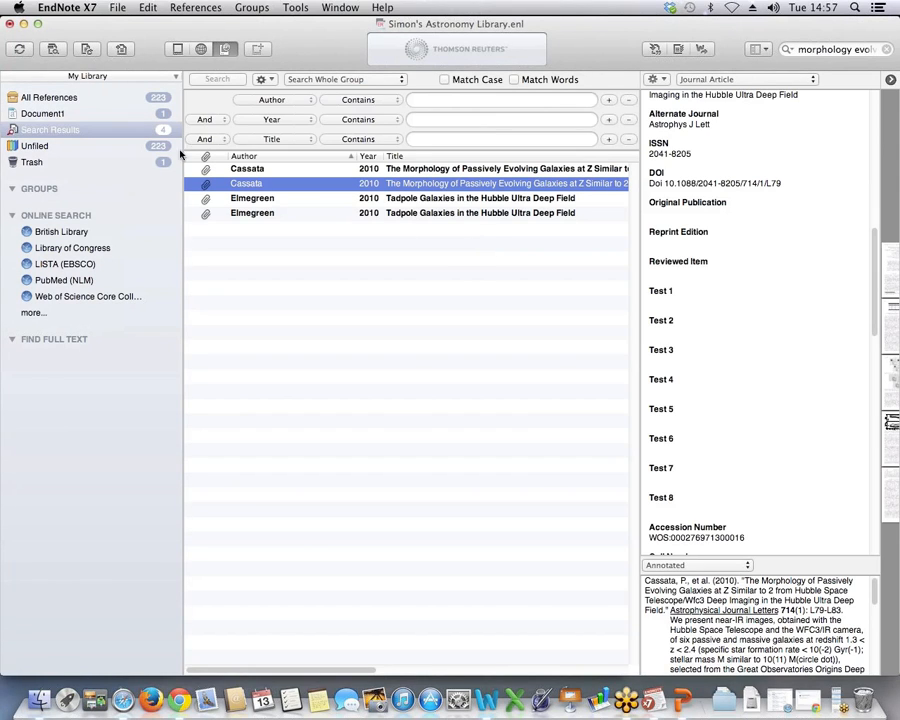
click(47, 101)
click(47, 104)
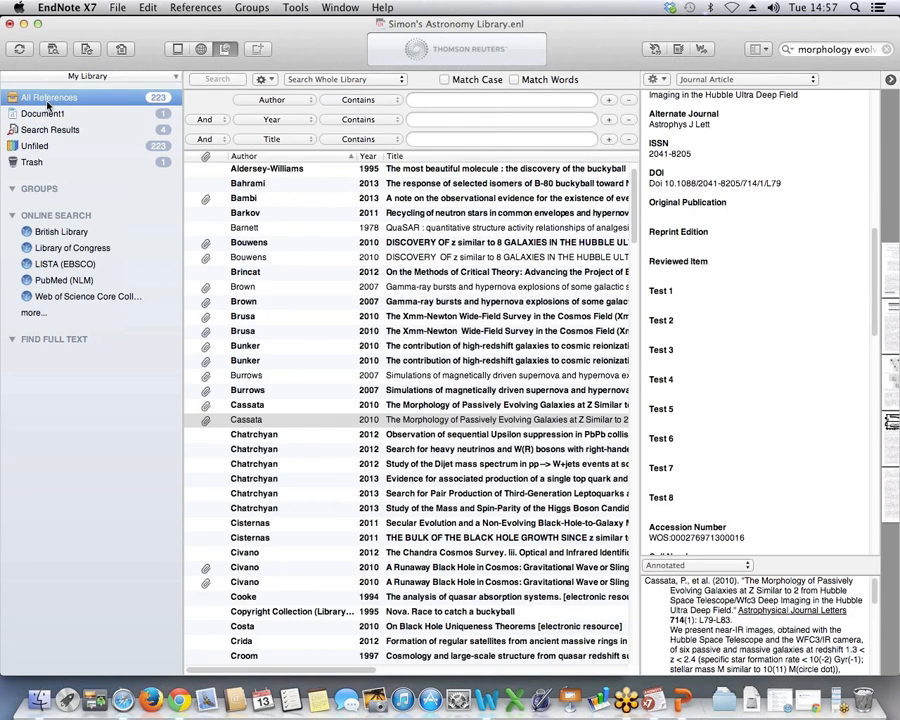
Review the PDF Handling and Find Full Text settings in the EndNote preferences, and close the preferences.
click(66, 9)
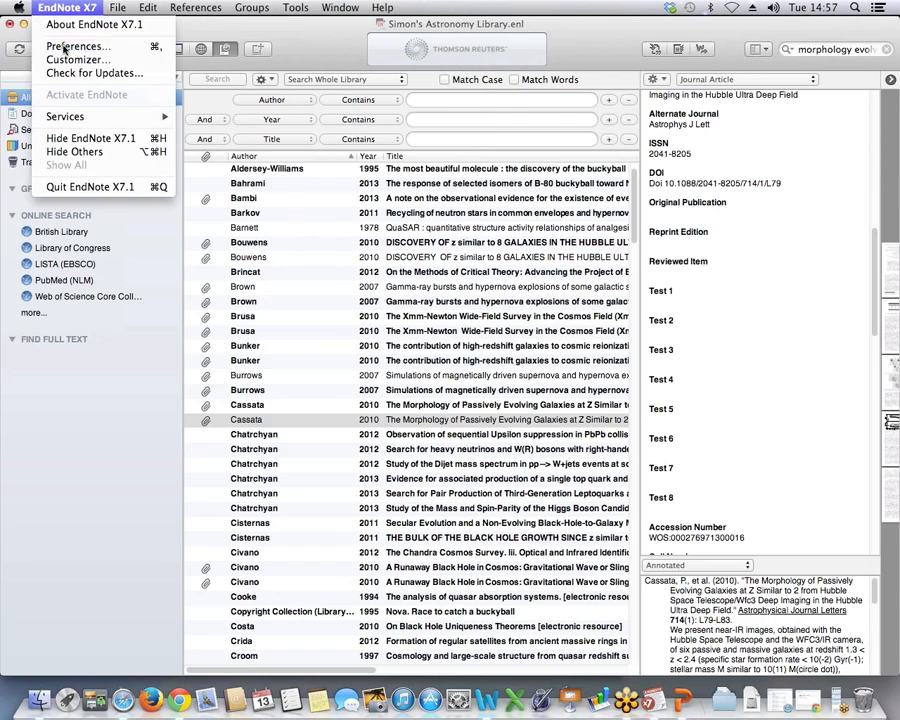
click(64, 47)
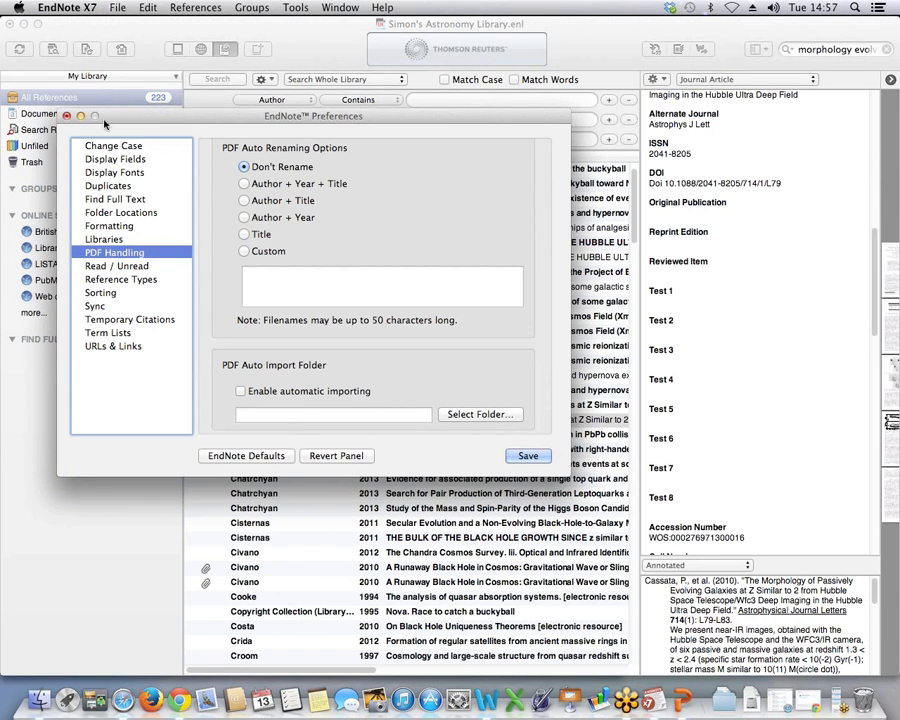
click(115, 200)
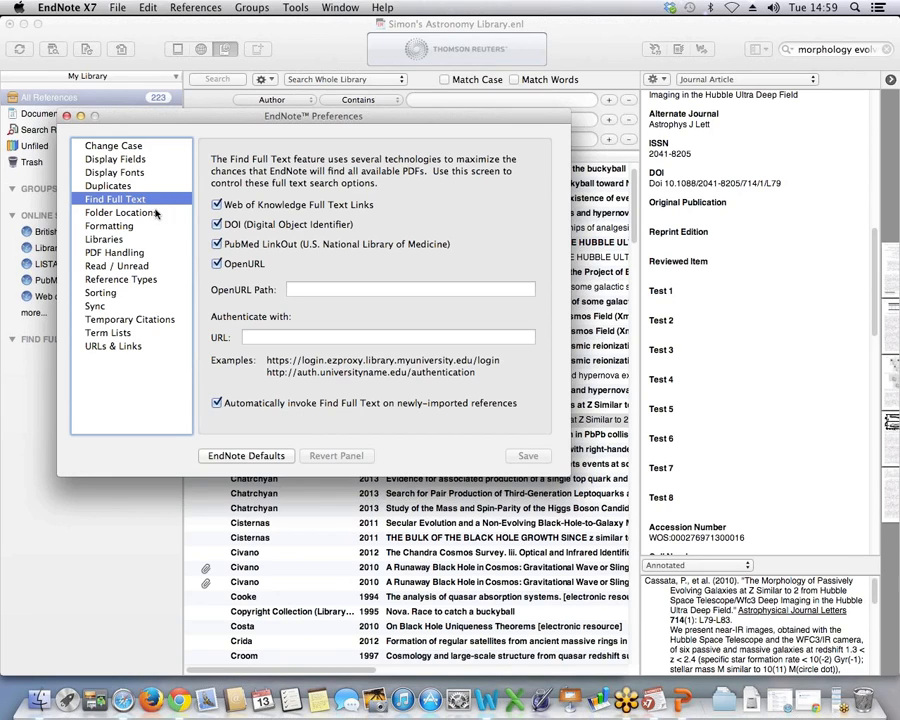
click(66, 116)
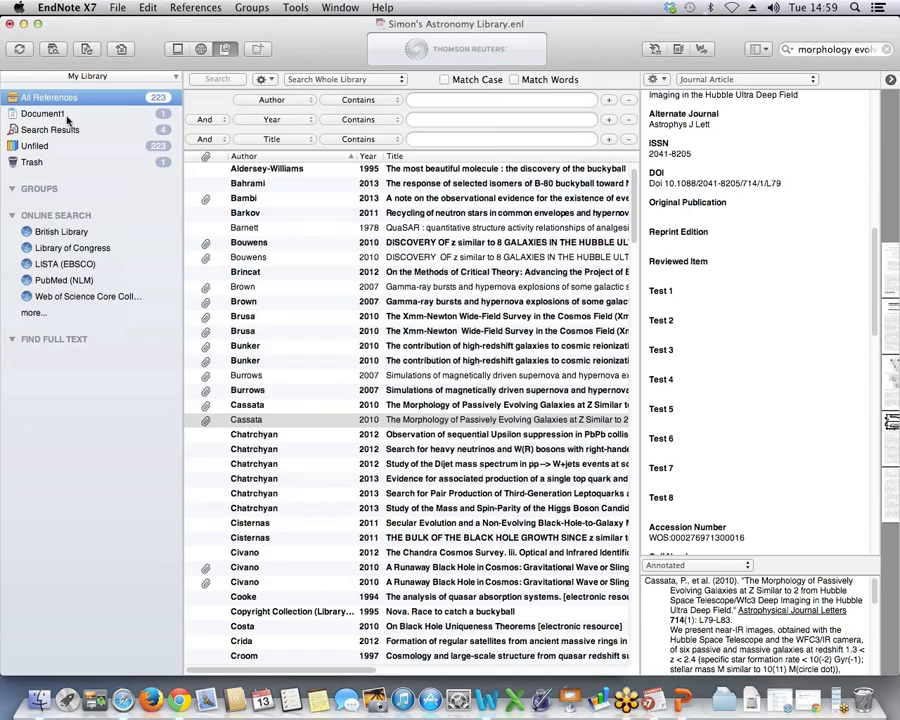
Switch to Word and select the test citation below the example sentence in Document1 to inspect it.
click(487, 699)
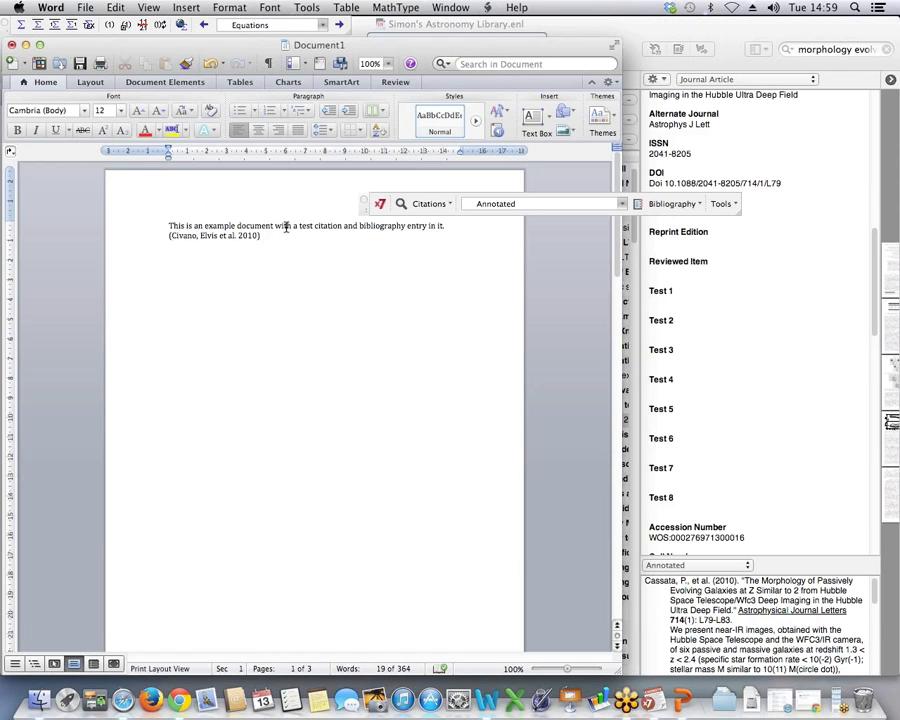
click(181, 237)
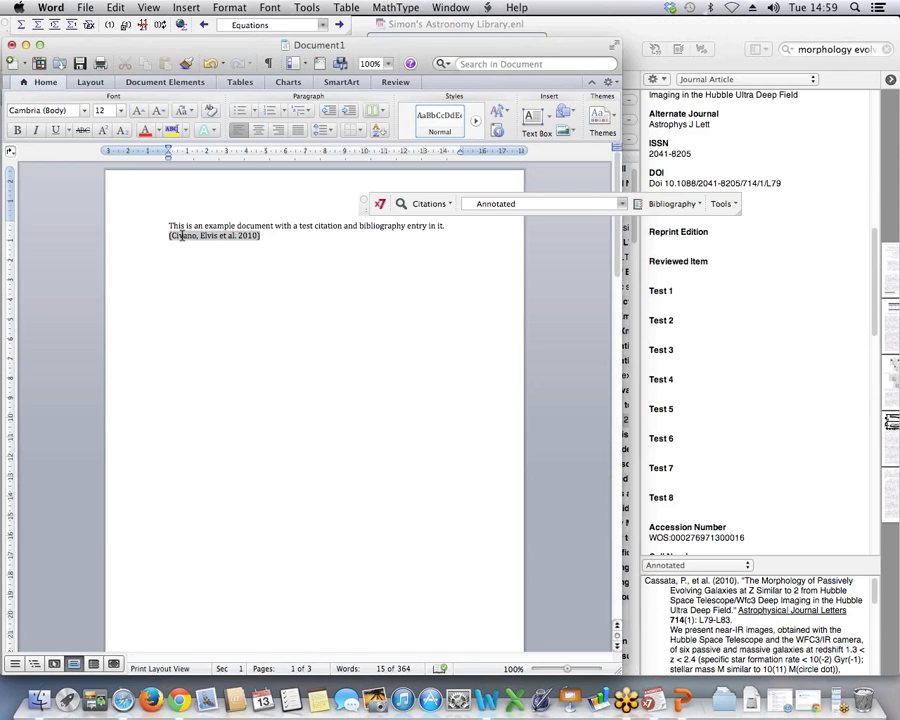
click(285, 236)
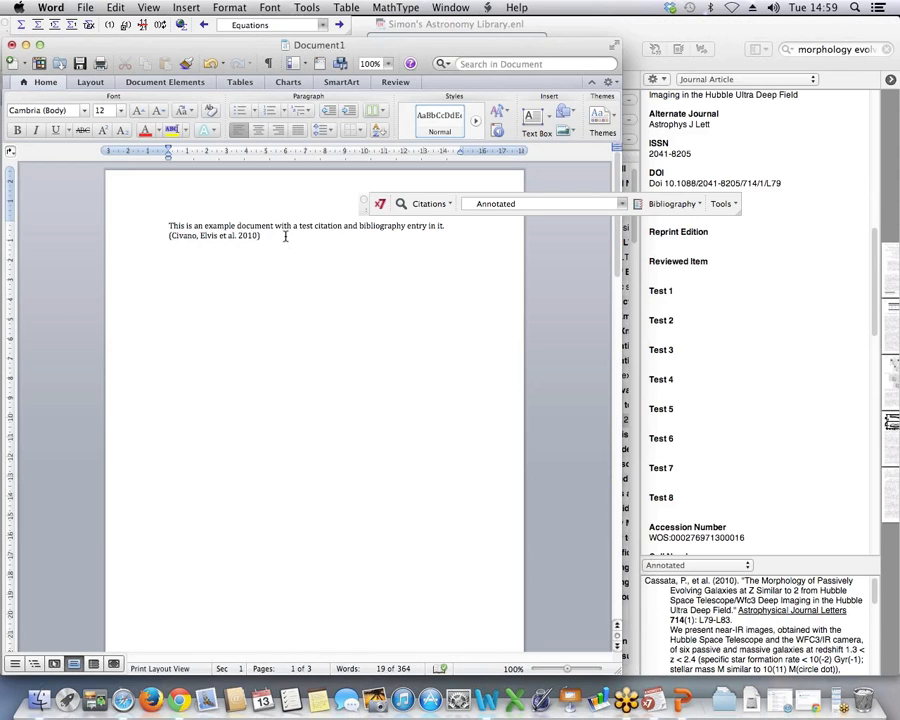
click(222, 236)
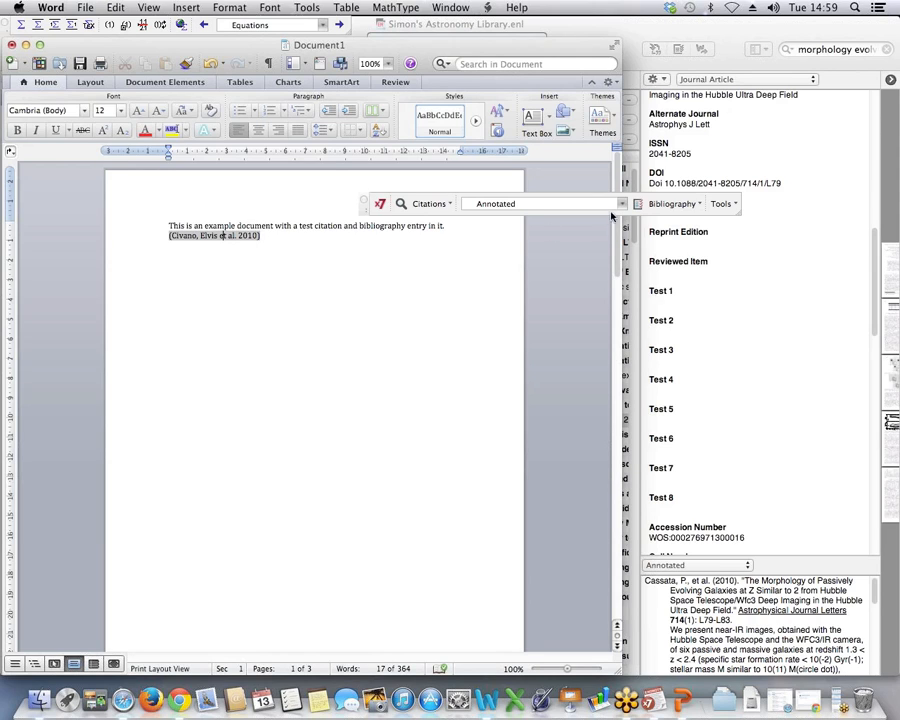
Link Document1's in-text citations to references in the bibliography, and follow the test citation to its bibliography entry.
click(668, 204)
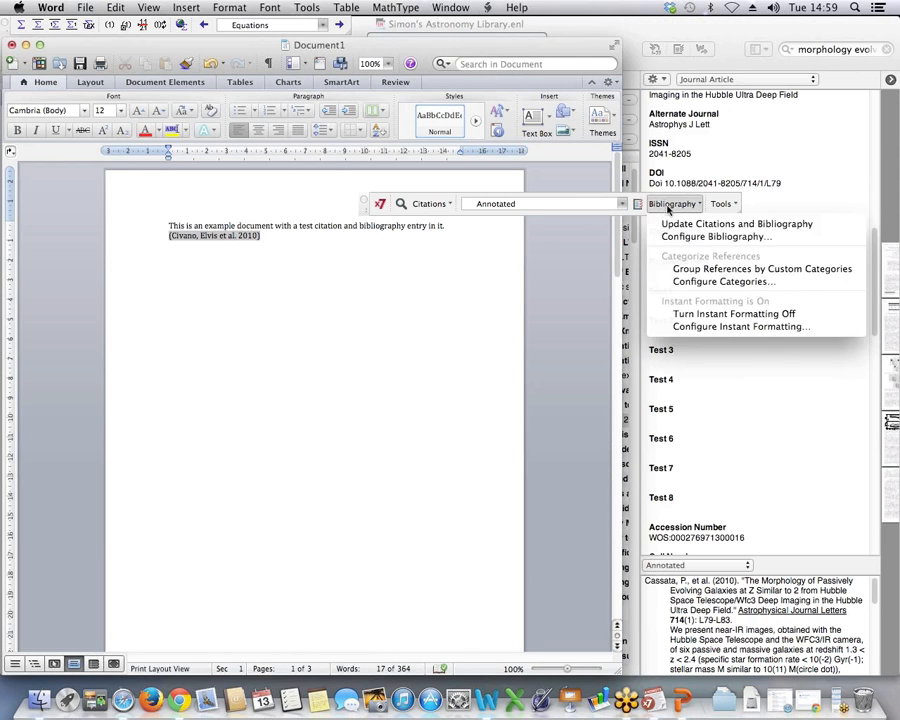
click(674, 238)
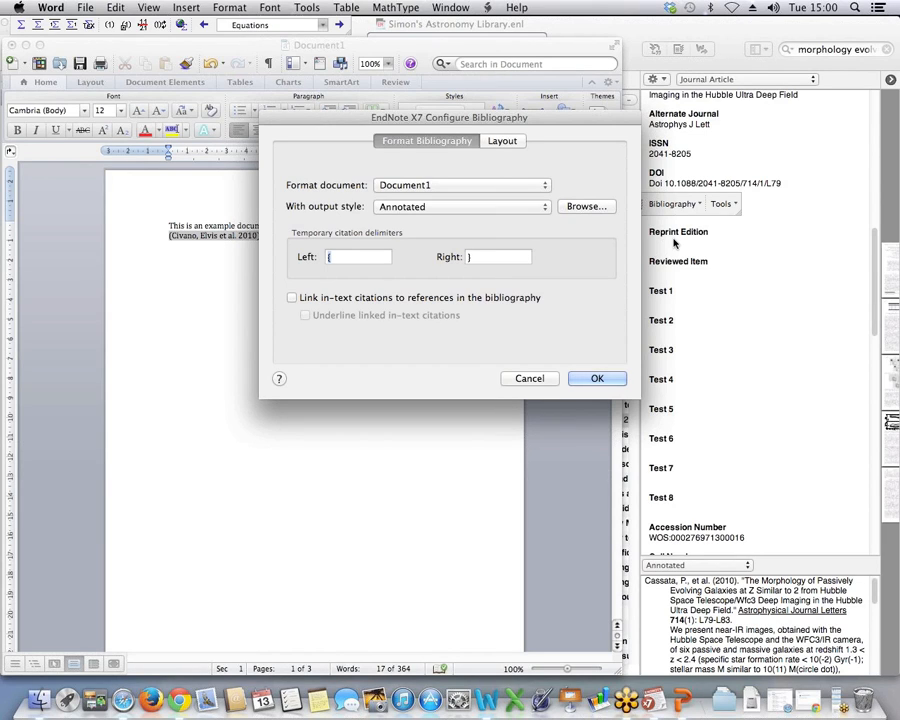
click(430, 300)
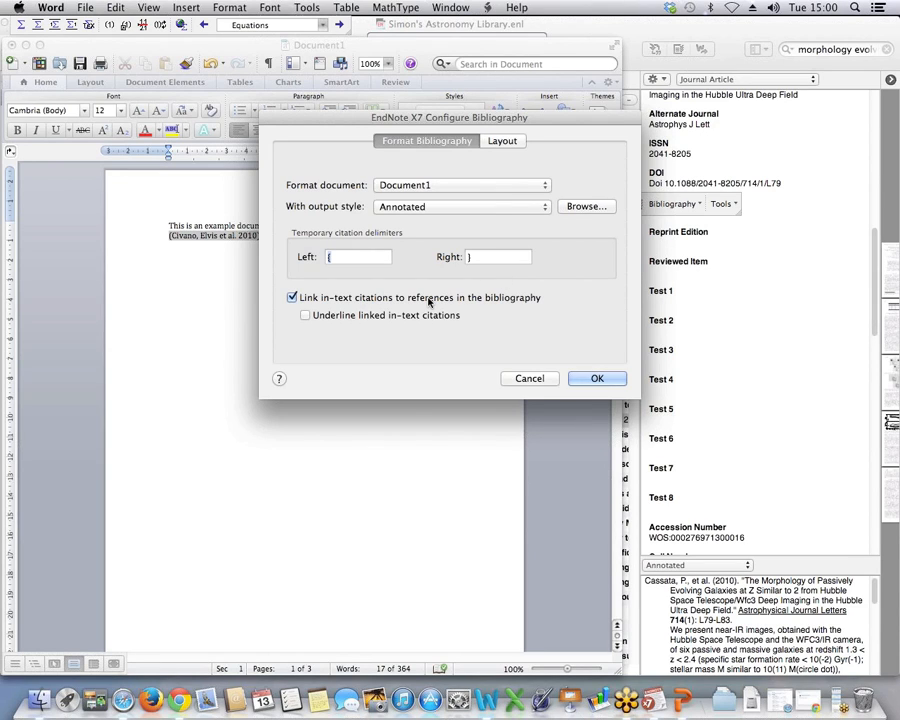
click(595, 378)
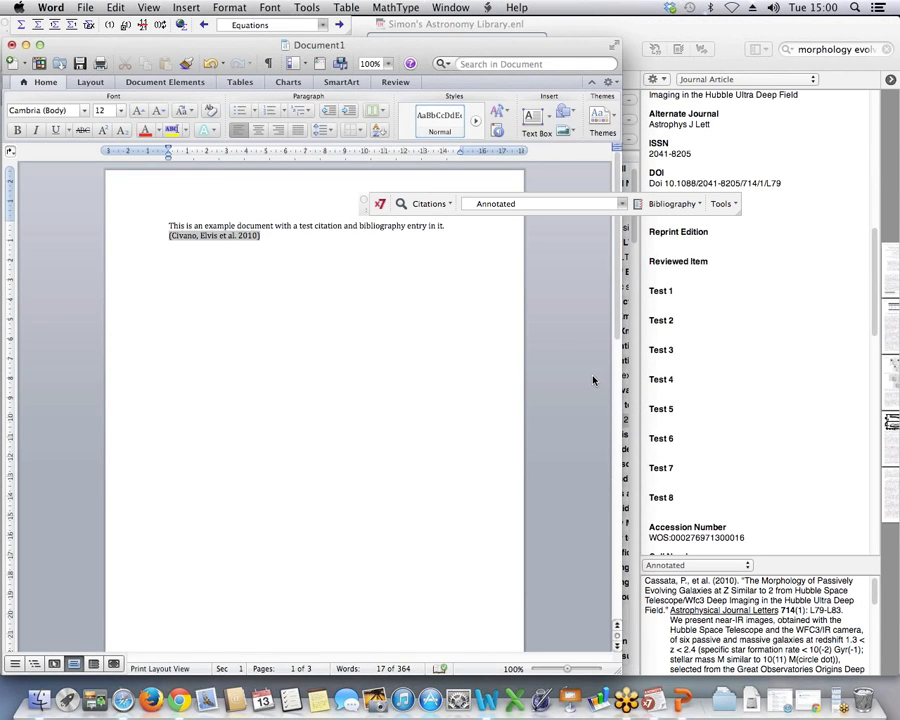
click(225, 235)
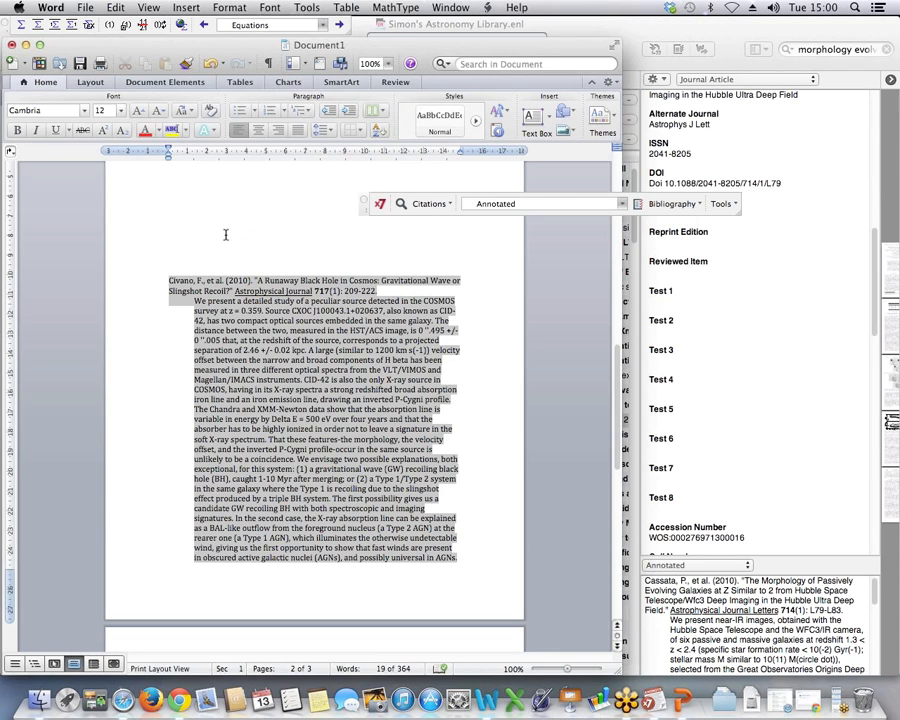
Turn off linking of in-text citations to references in Document1's bibliography configuration.
click(685, 203)
click(683, 237)
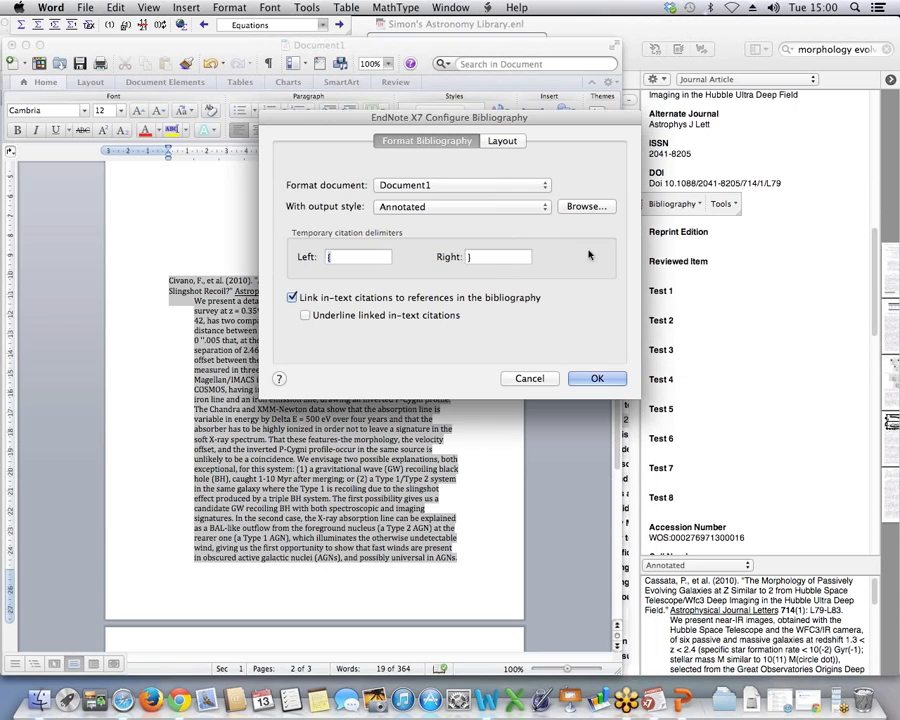
click(291, 297)
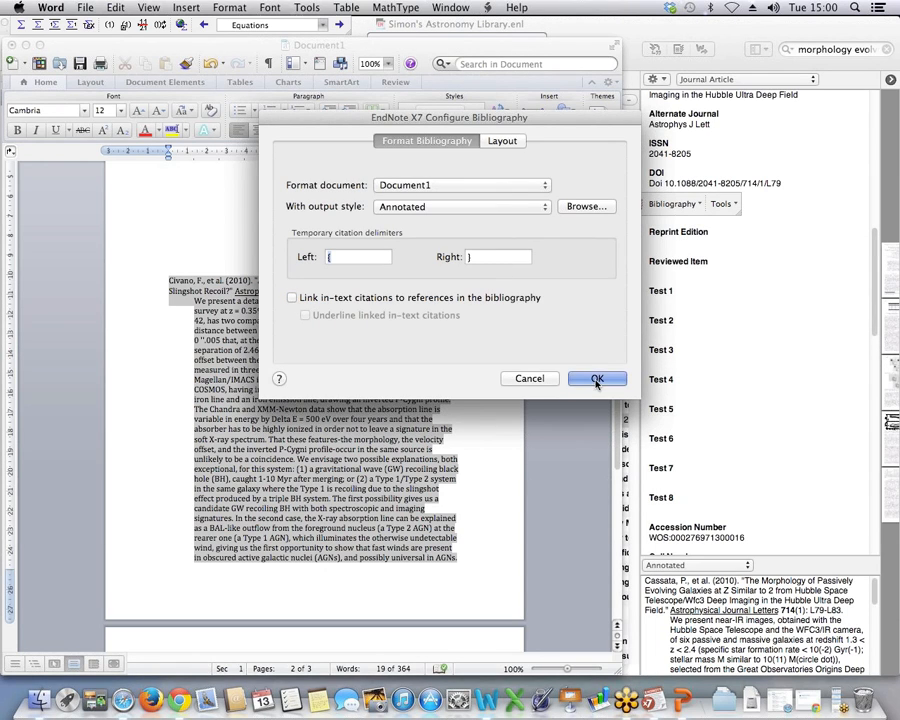
click(597, 379)
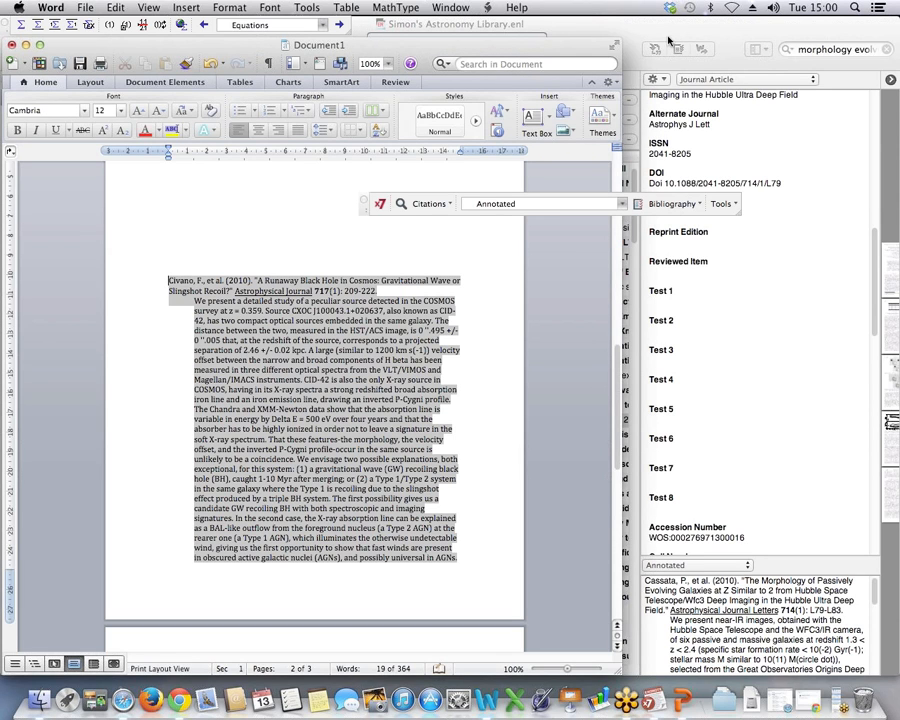
Return to EndNote and examine the PDF auto renaming preferences, including the custom renaming criteria, without setting any criteria.
click(663, 27)
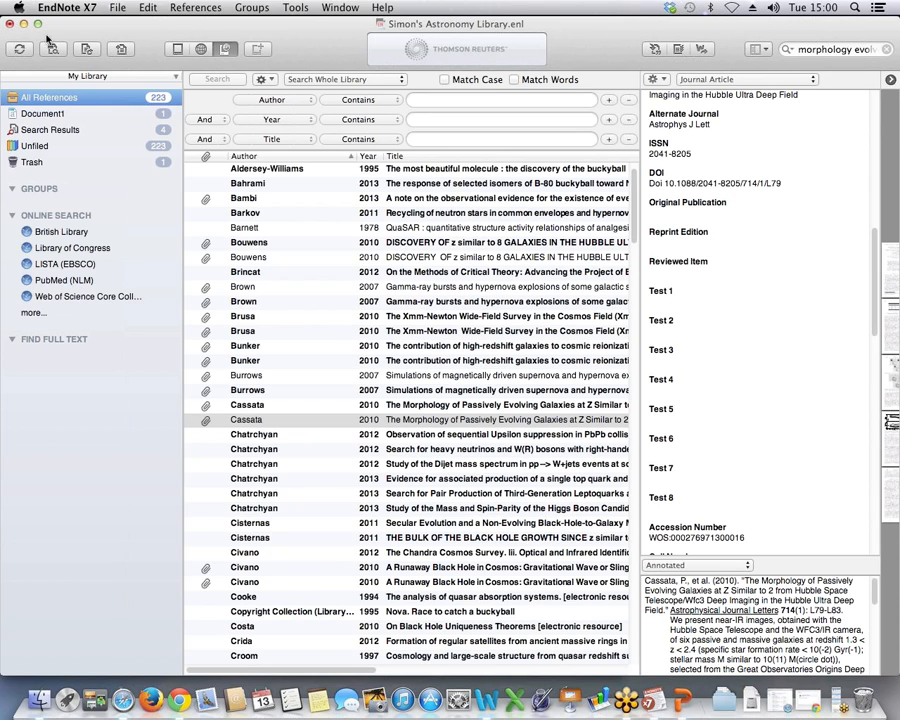
click(66, 7)
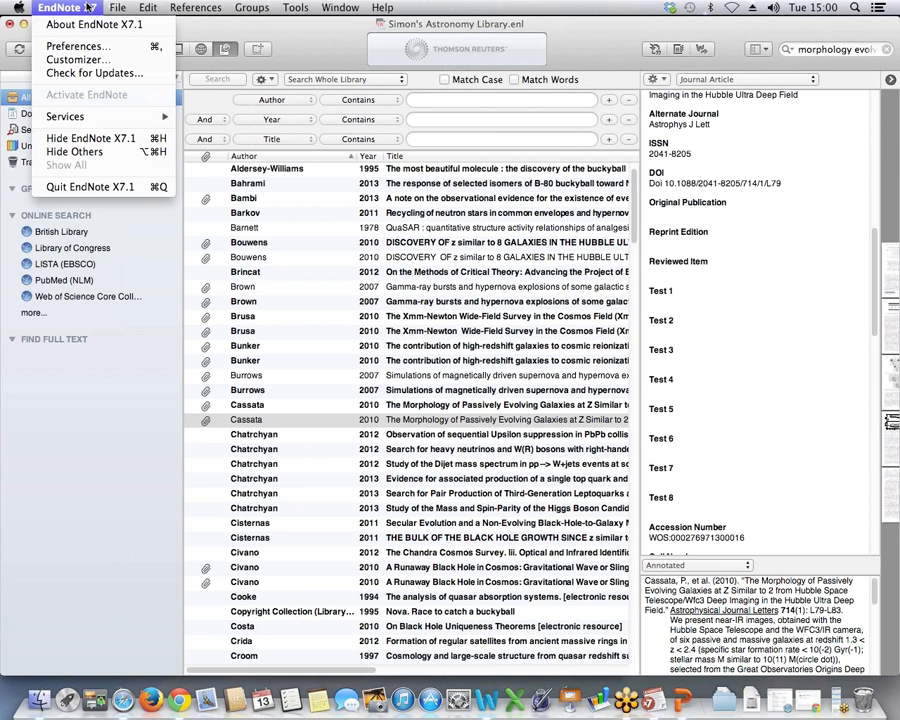
click(82, 46)
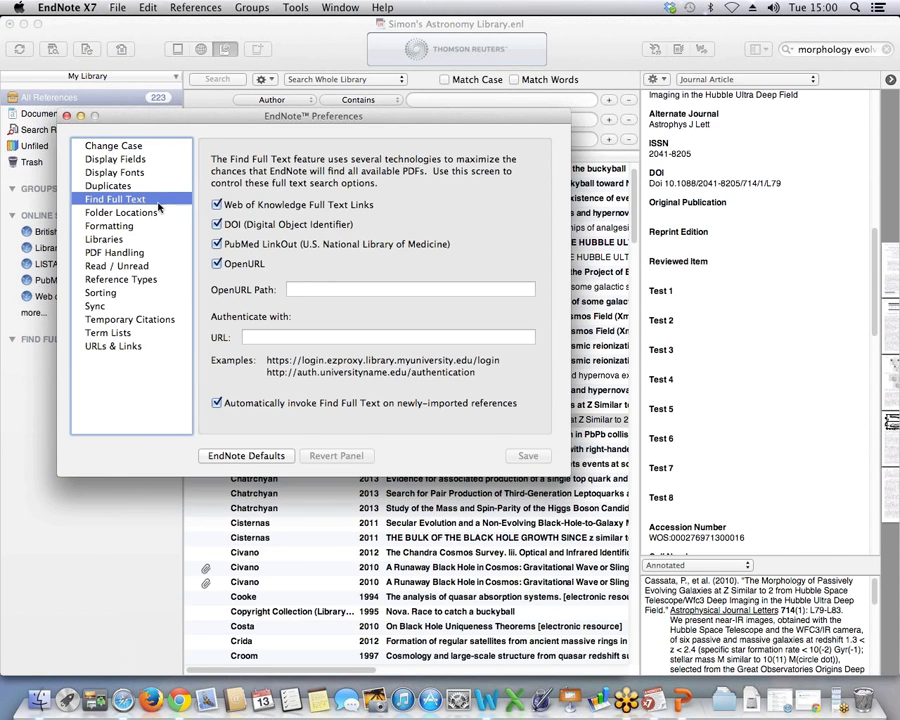
click(127, 256)
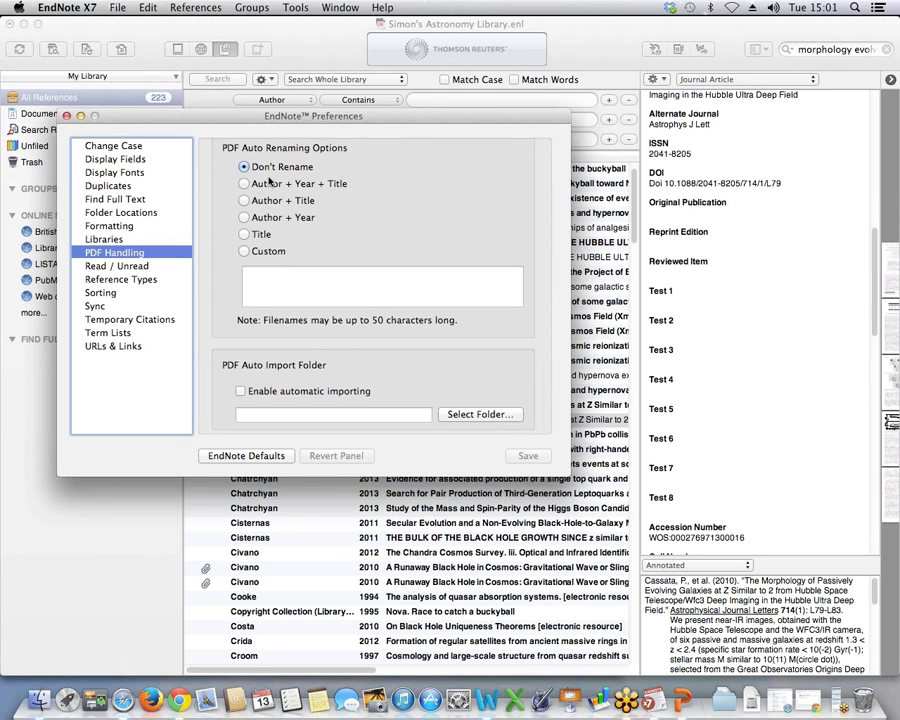
click(244, 251)
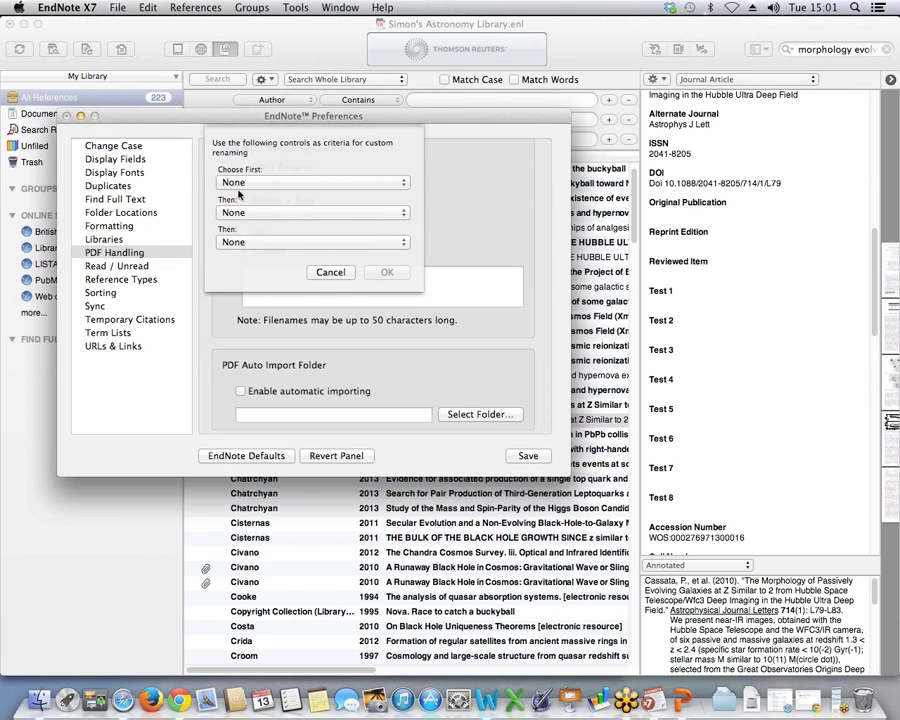
click(329, 273)
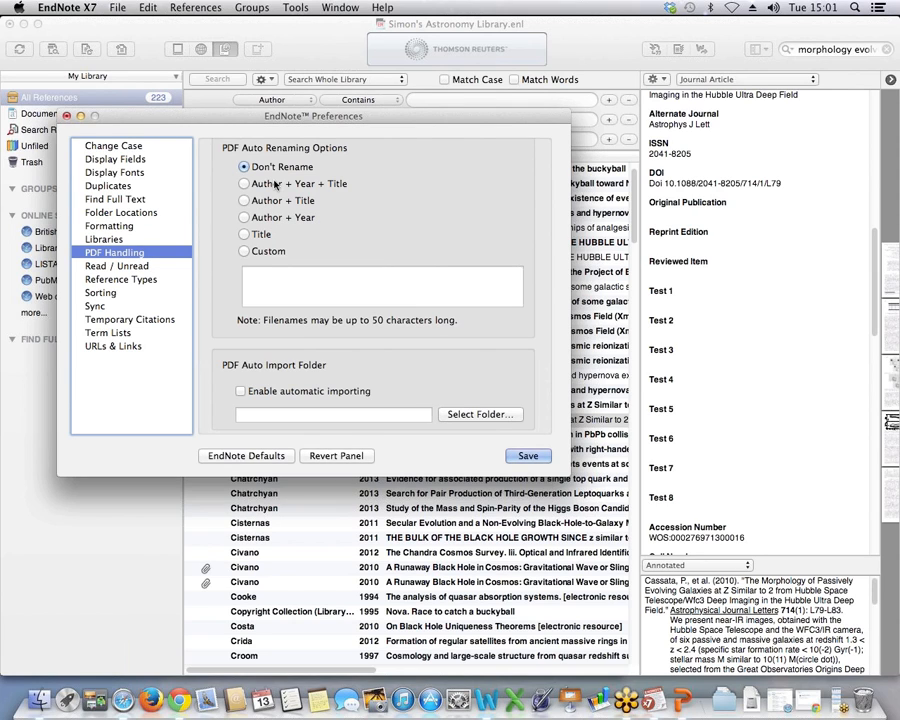
Try the PDF auto renaming options, ending on Author + Year + Title, and close the preferences.
click(274, 186)
click(262, 201)
click(270, 220)
click(245, 184)
click(66, 116)
Replace every double space with a single space in the Title field of all references using Find and Replace.
click(307, 330)
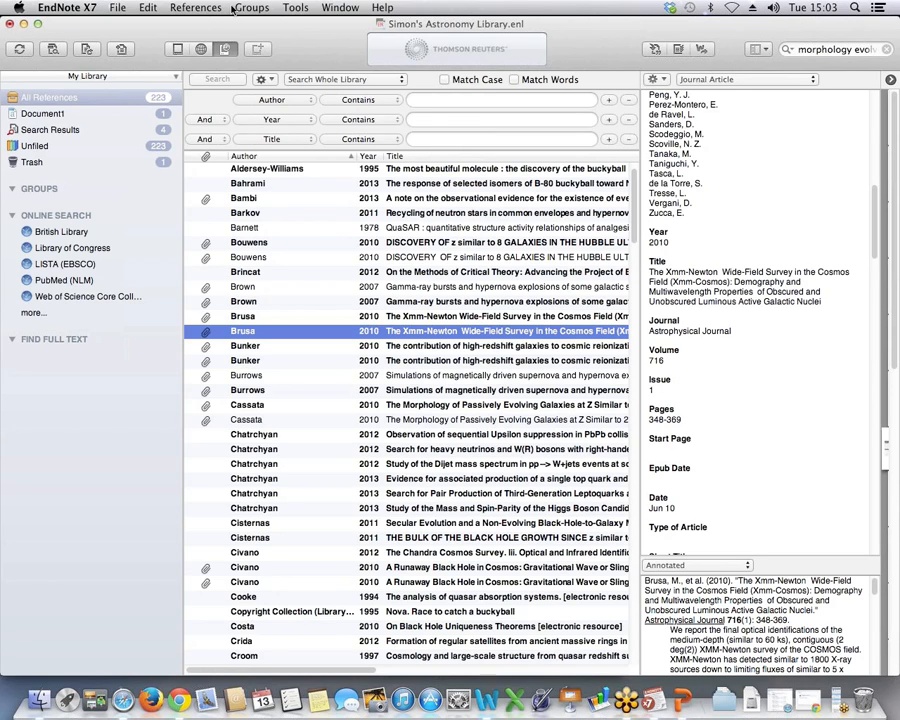
click(149, 9)
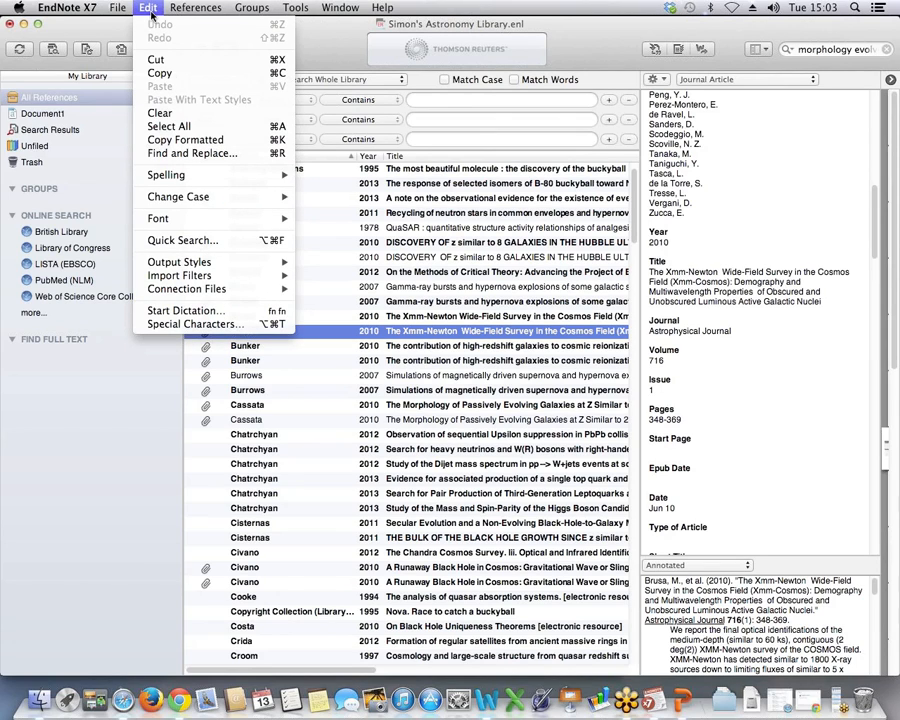
click(245, 160)
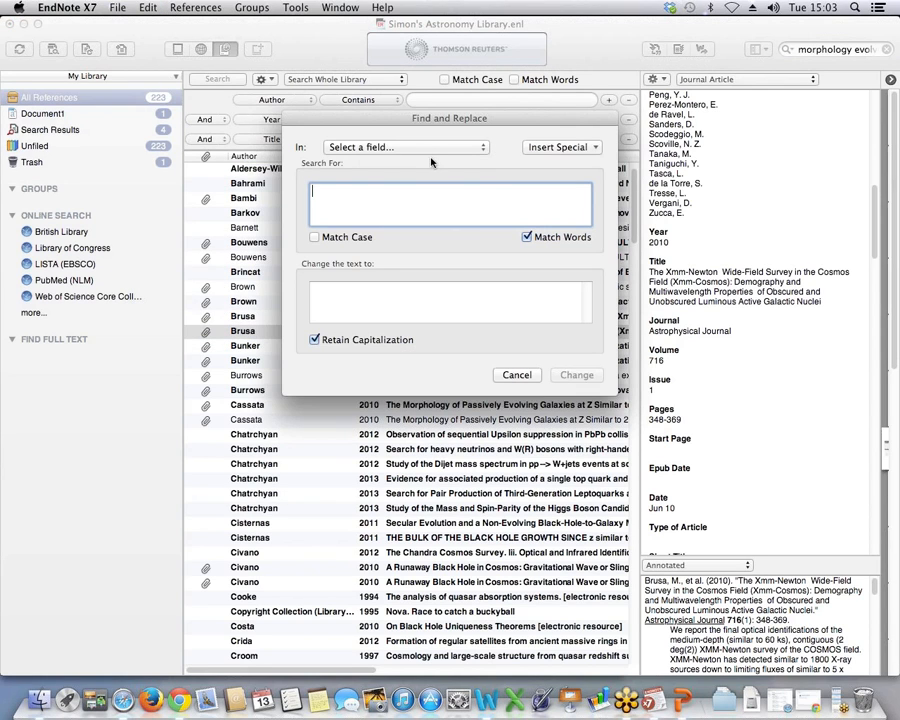
click(390, 147)
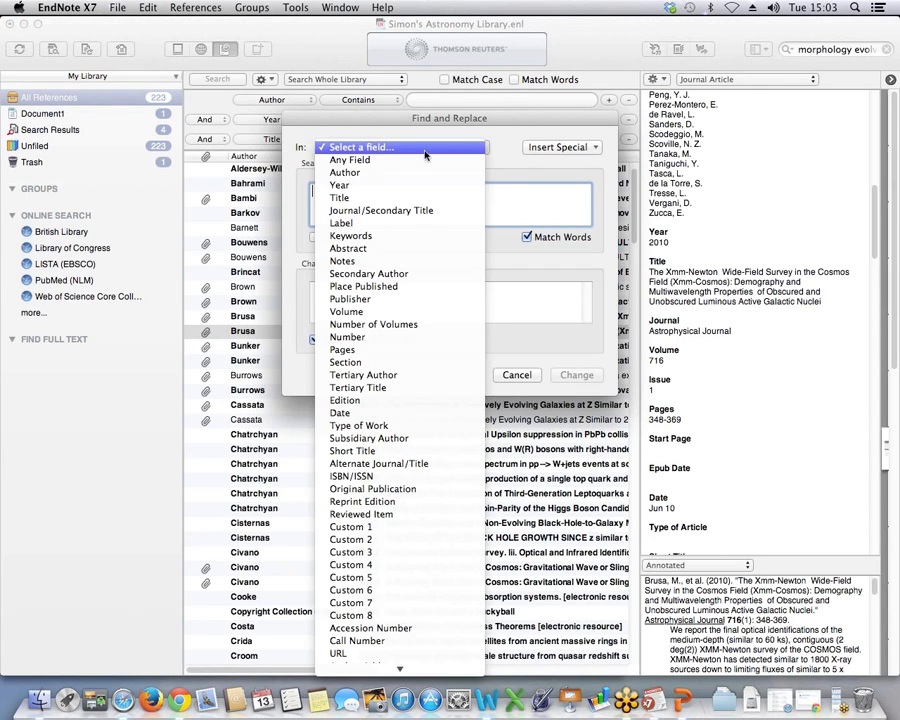
click(368, 198)
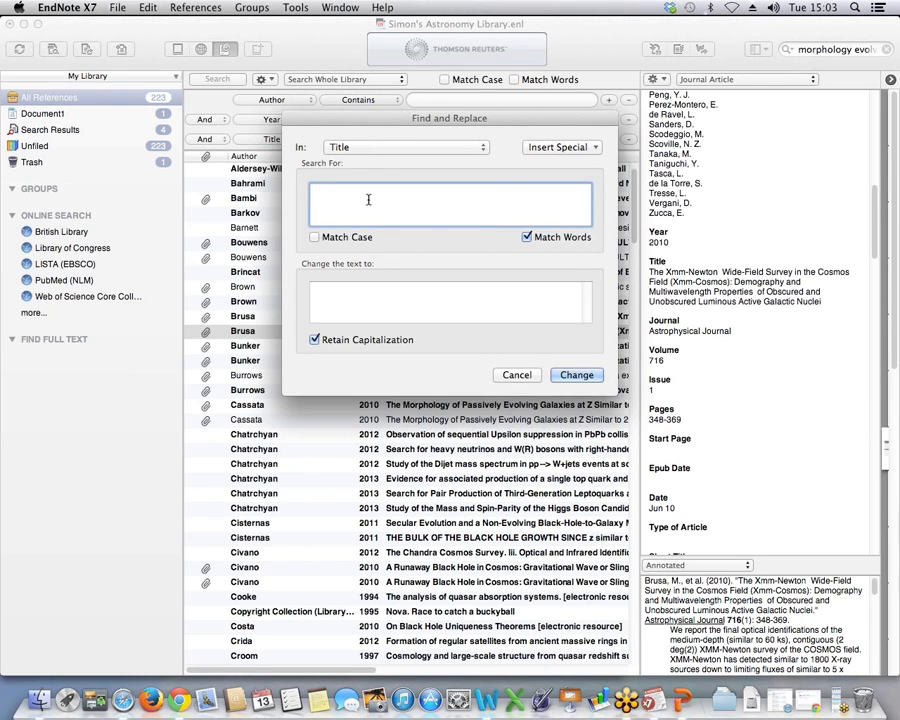
click(376, 307)
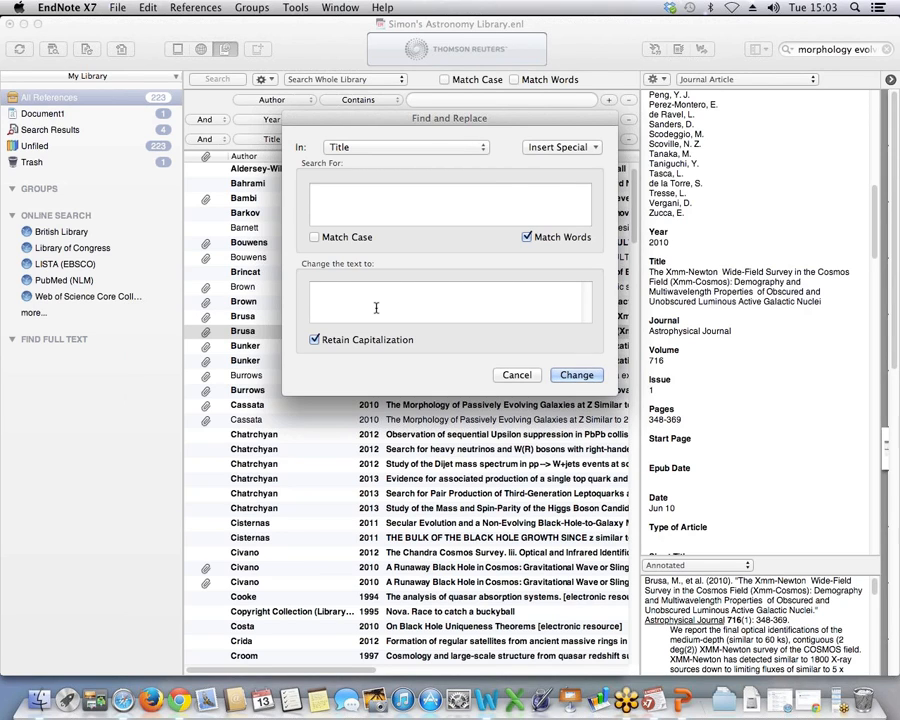
click(575, 376)
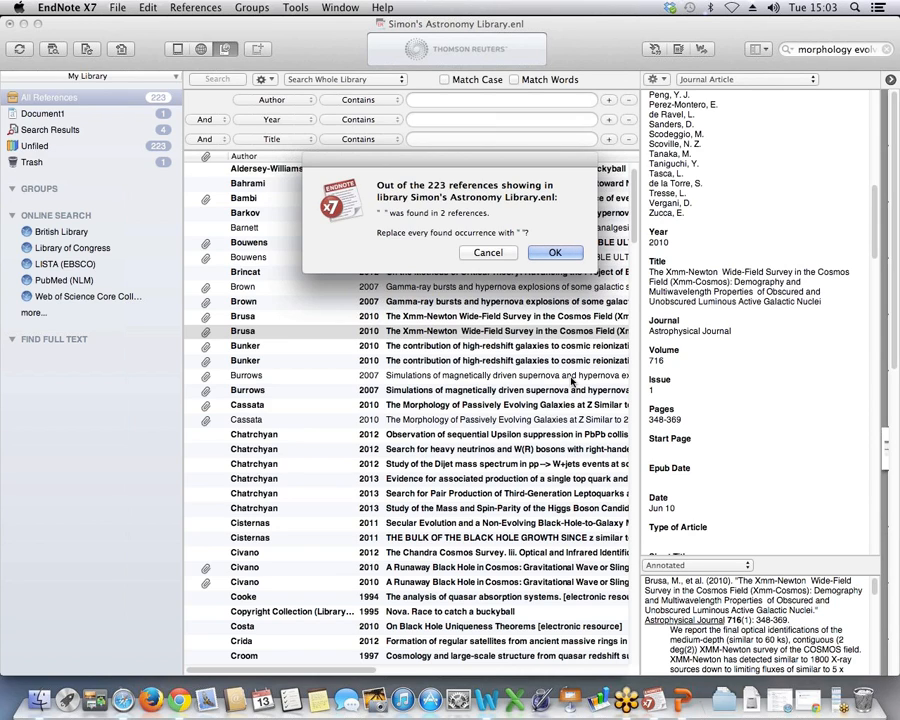
click(572, 253)
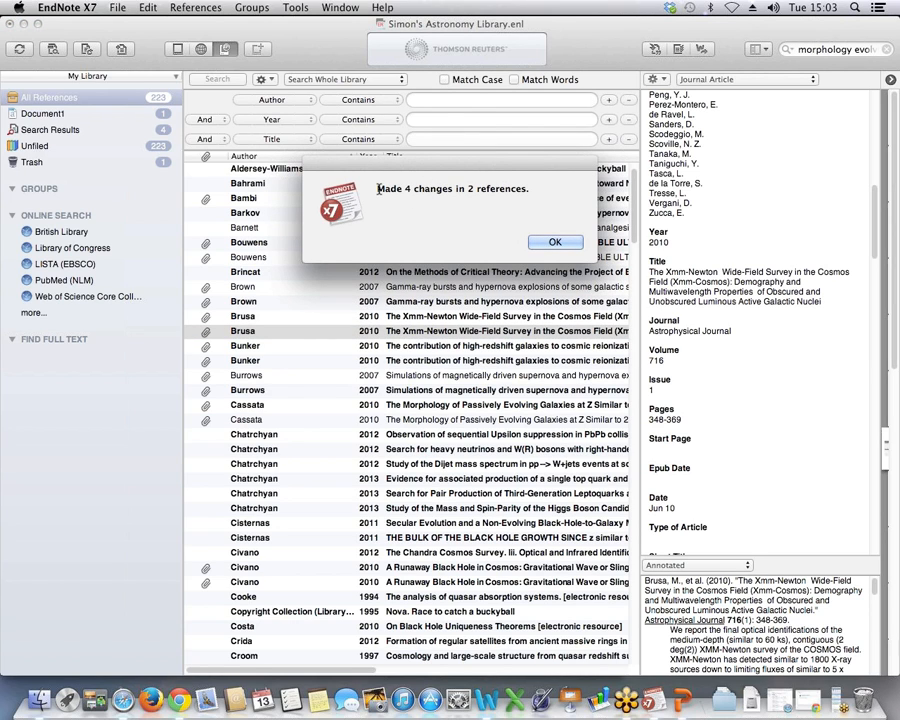
click(558, 243)
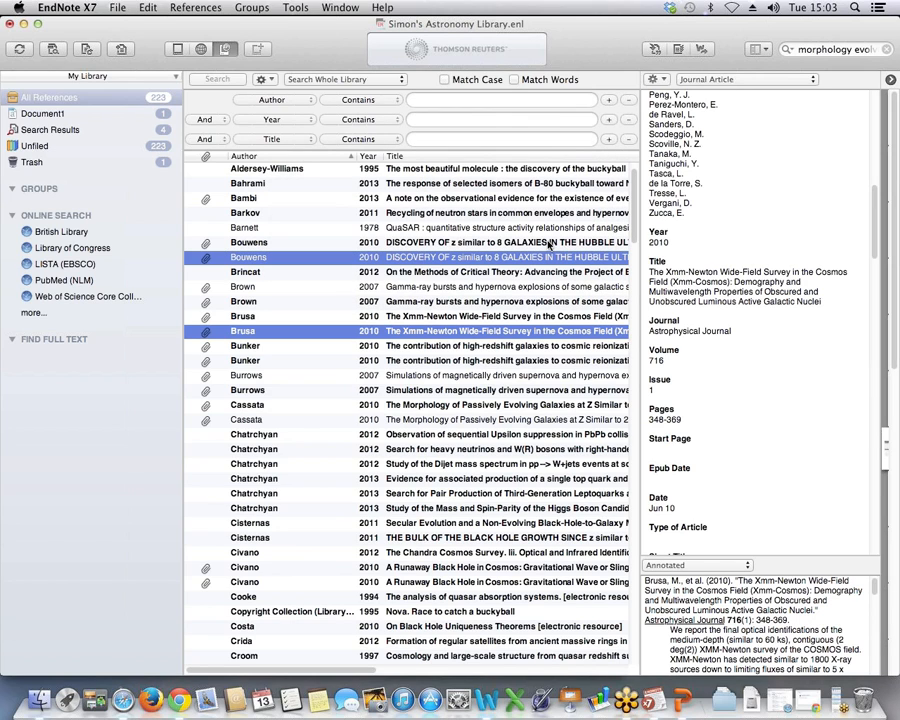
click(513, 276)
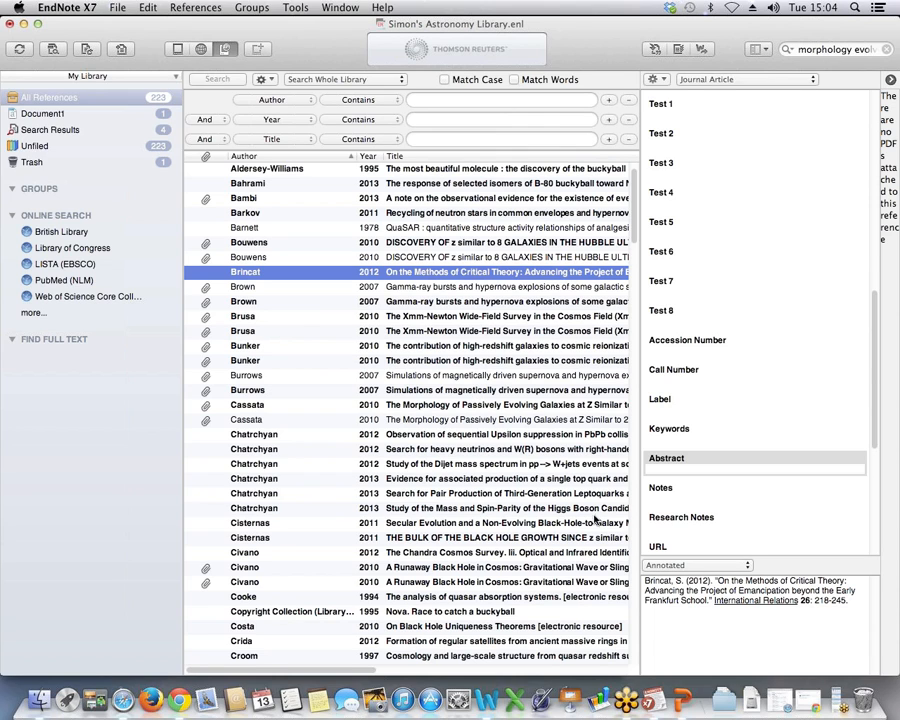
Switch to PowerPoint, present slide 2 of "X7 point 1 Update for Windows.pptx", and advance its animation through the laptop, cloud and file shapes.
click(682, 700)
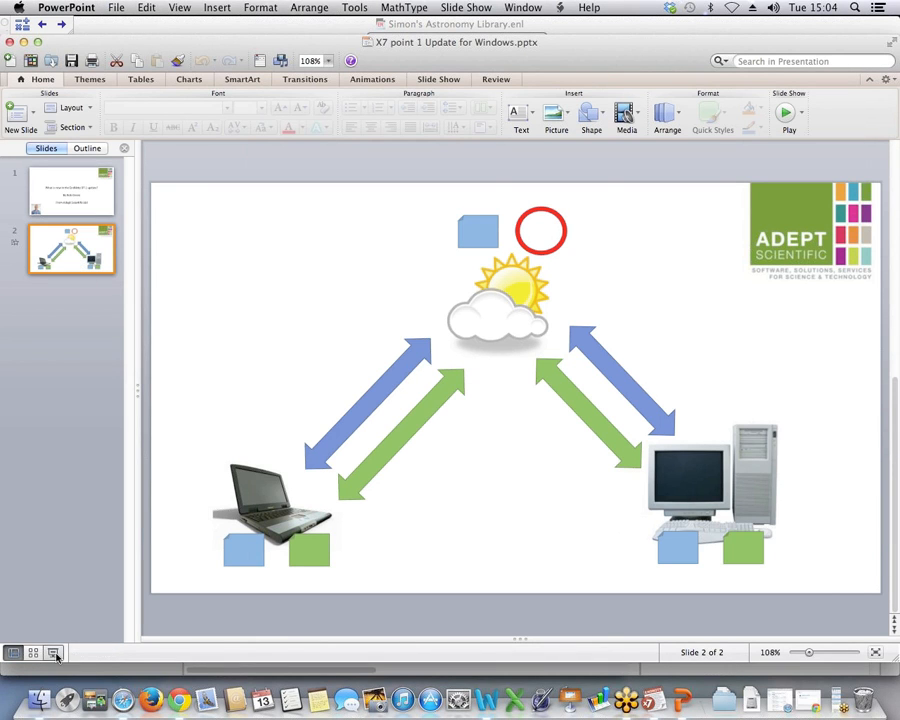
click(54, 651)
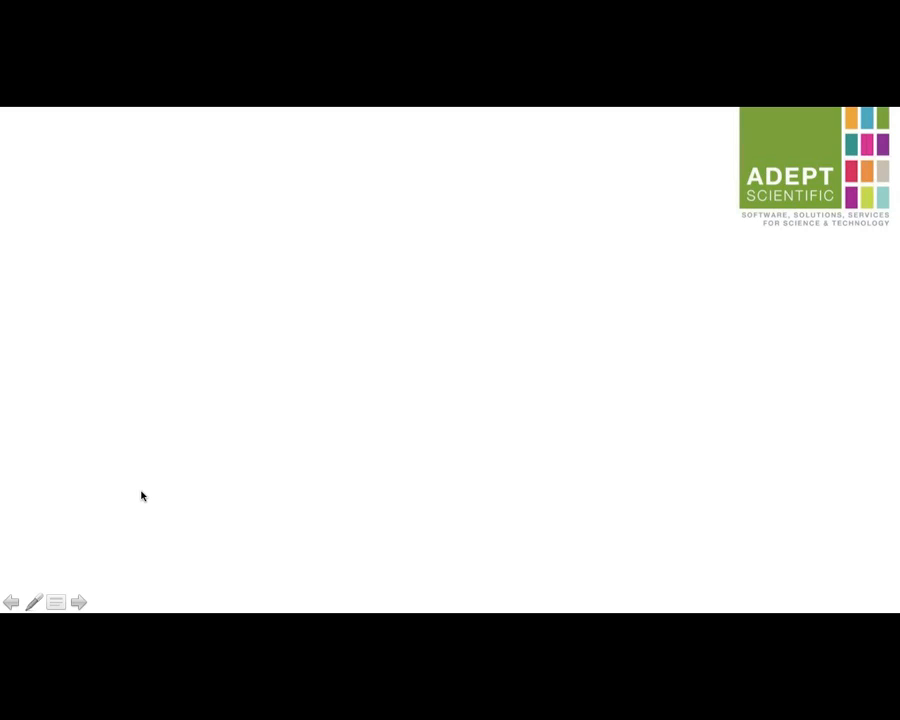
click(179, 718)
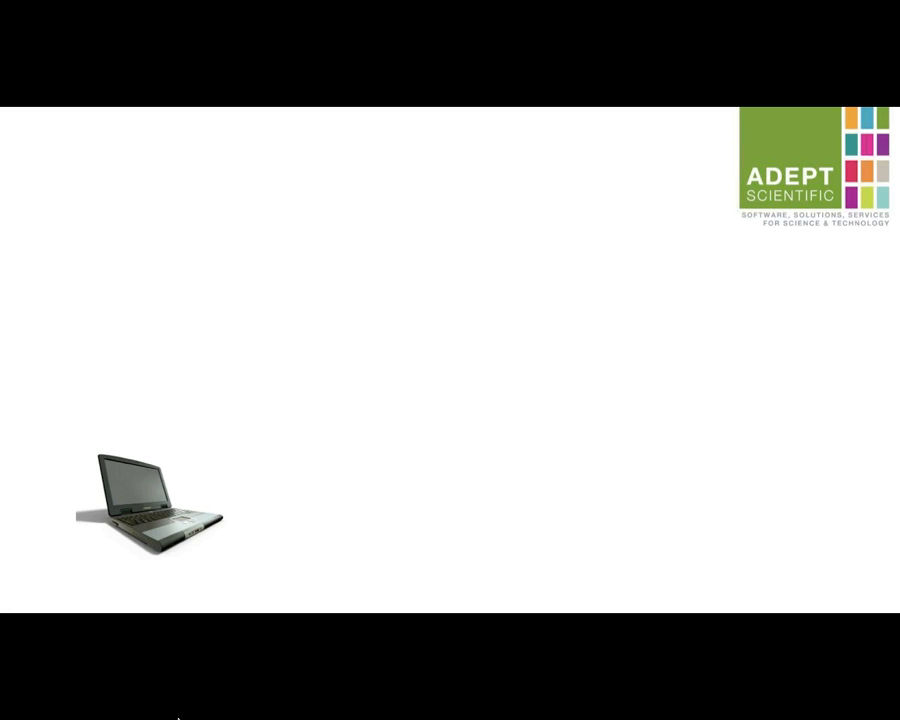
click(179, 718)
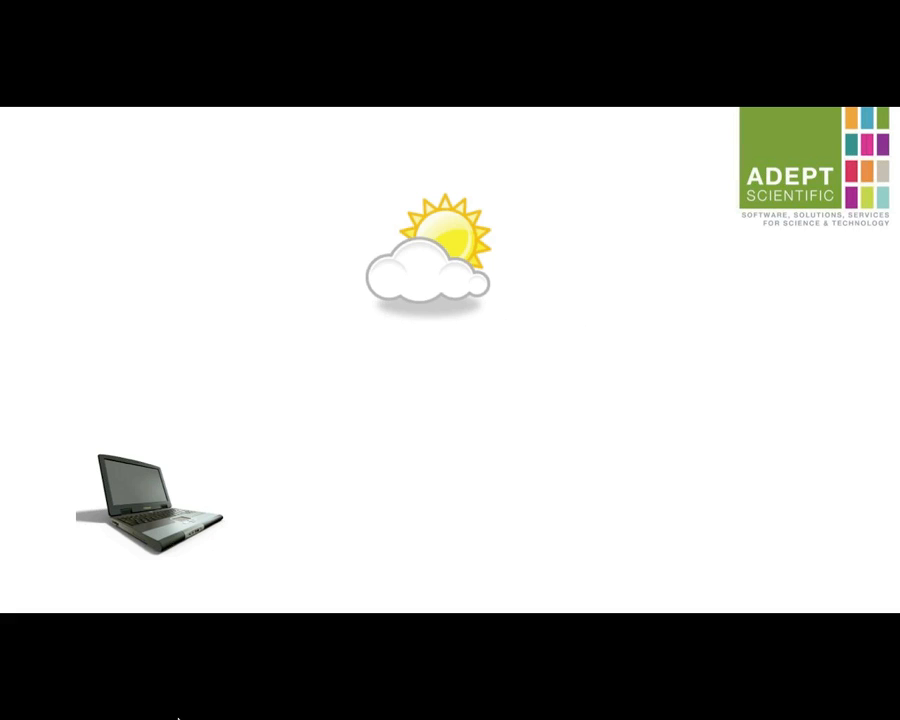
click(179, 718)
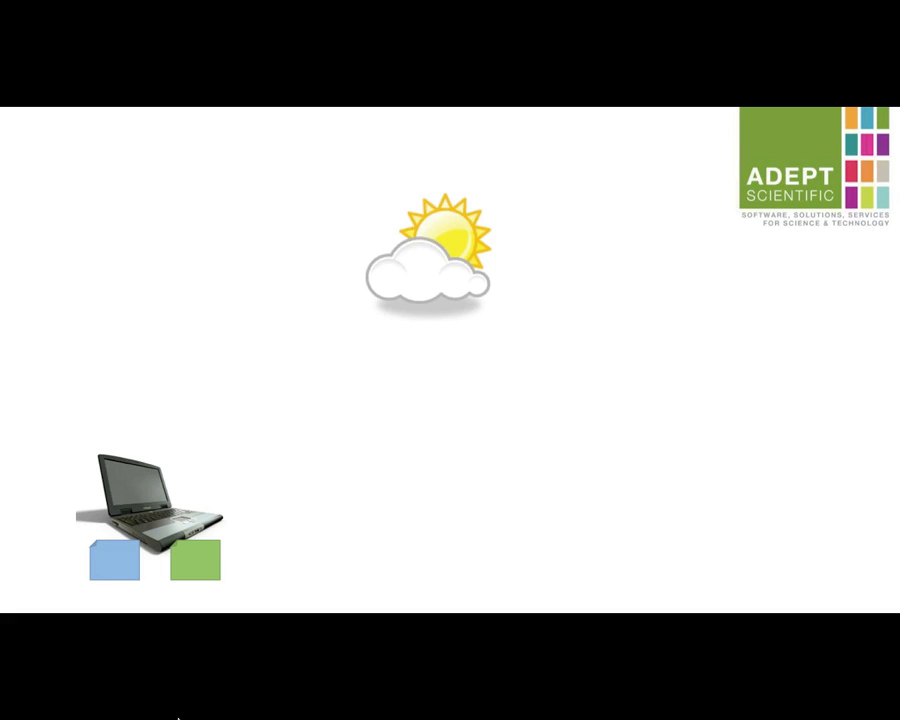